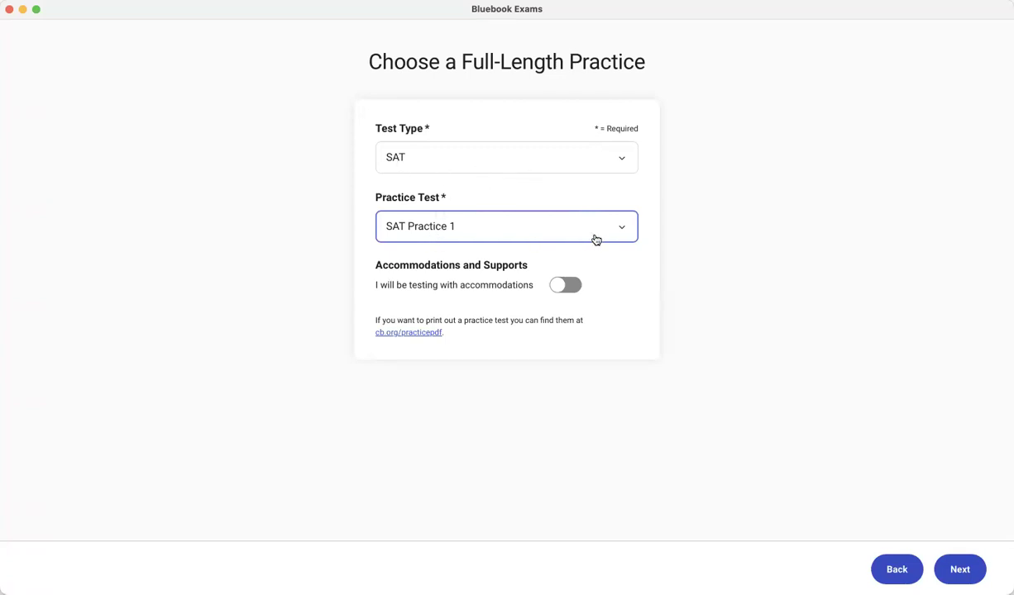
Start the SAT Practice 1 test and open its Practice Test introduction page.
{"action": "left_click", "coordinate": [958, 571]}
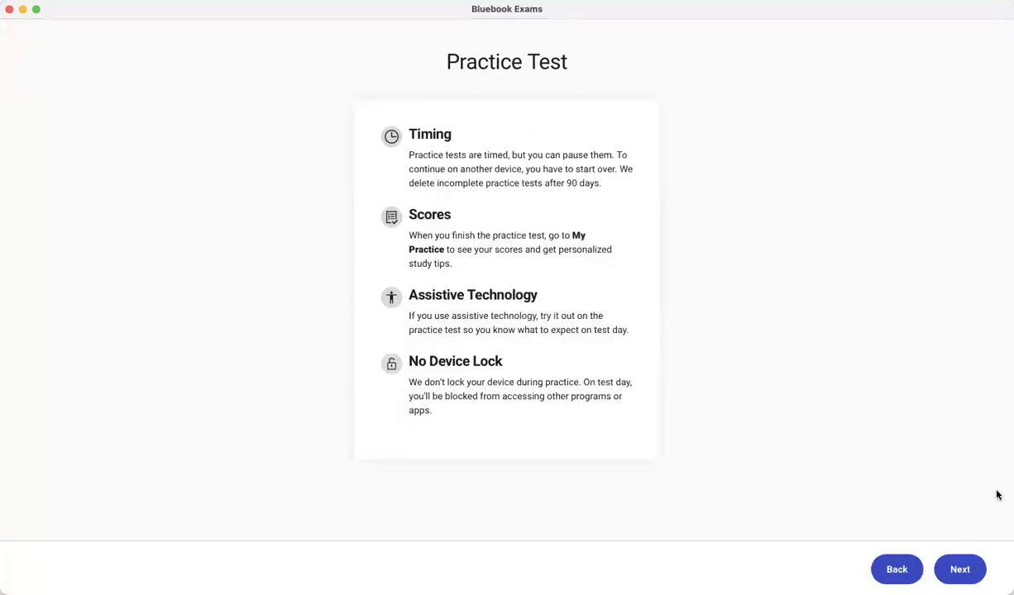
Skip Reading and Writing Module 1 unanswered and submit it from its review page.
{"action": "left_click", "coordinate": [959, 570]}
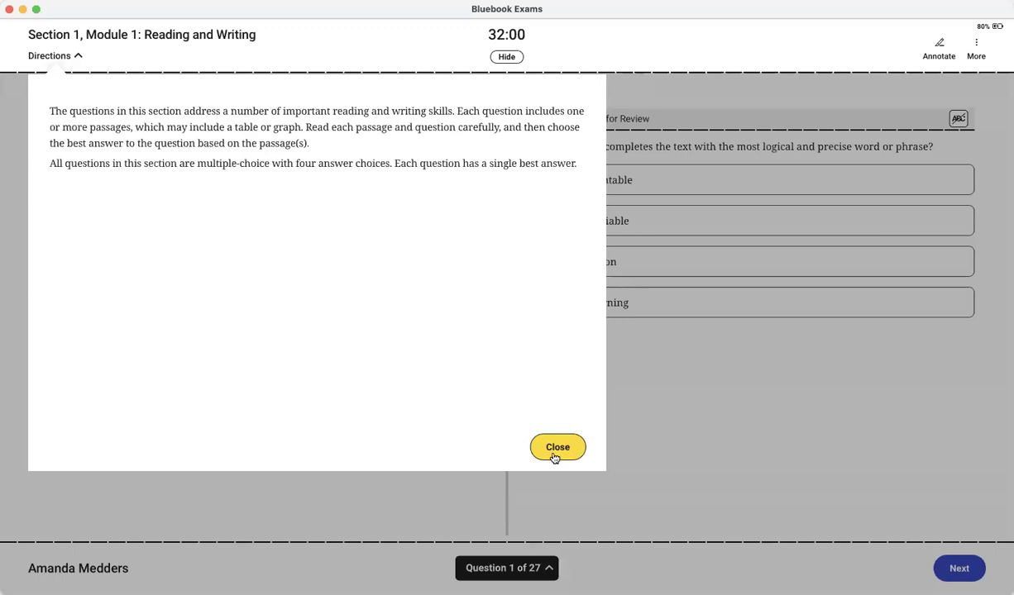
{"action": "left_click", "coordinate": [557, 450]}
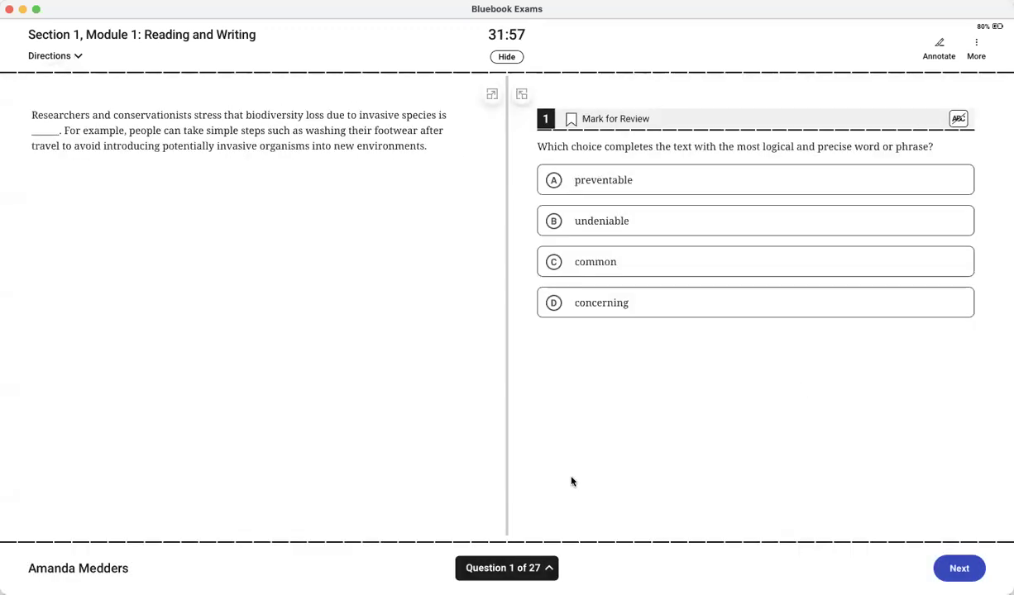
{"action": "left_click", "coordinate": [547, 569]}
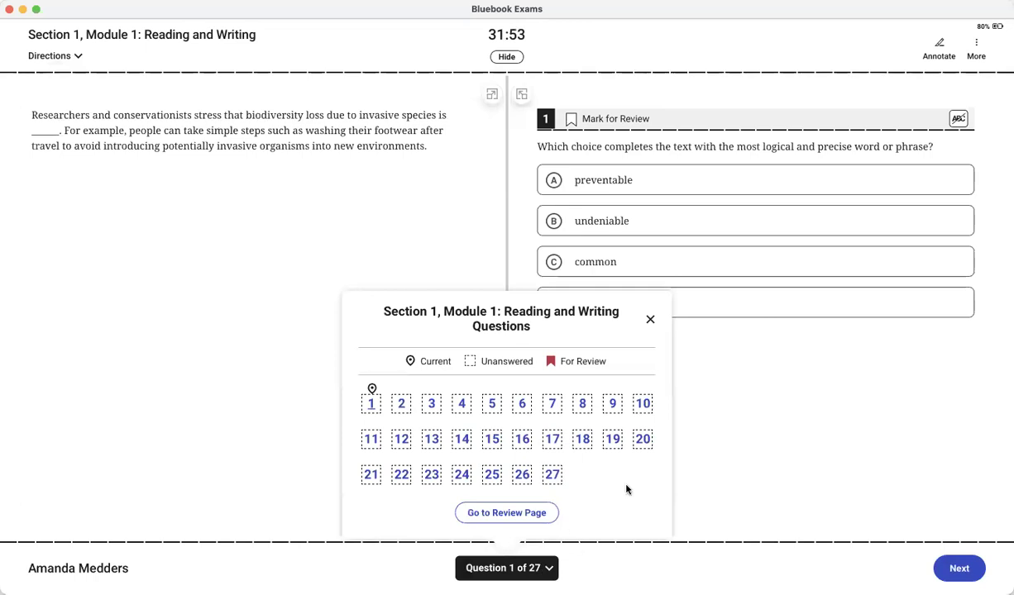
{"action": "left_click", "coordinate": [525, 513]}
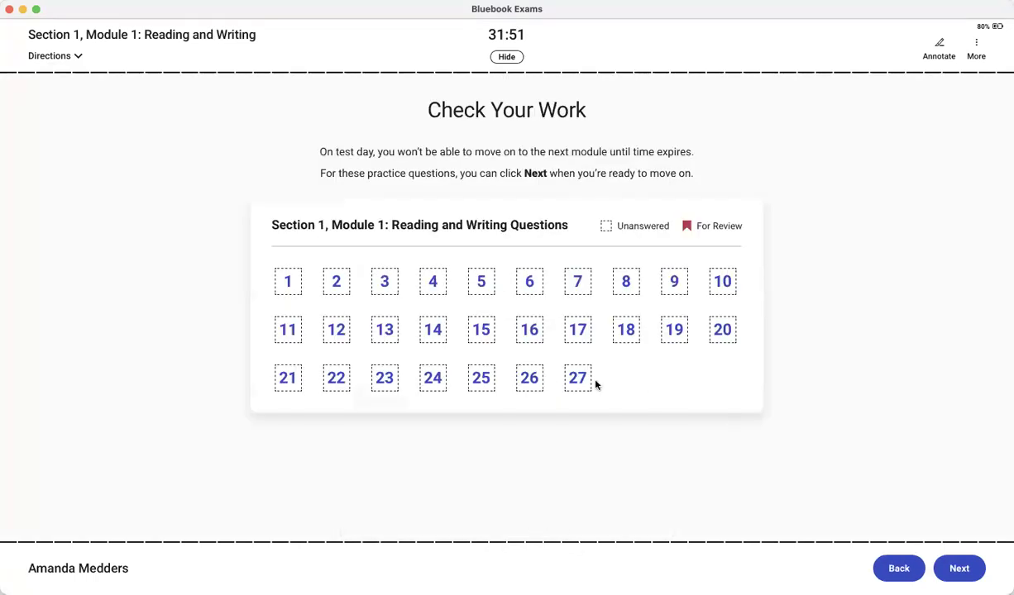
{"action": "left_click", "coordinate": [959, 571]}
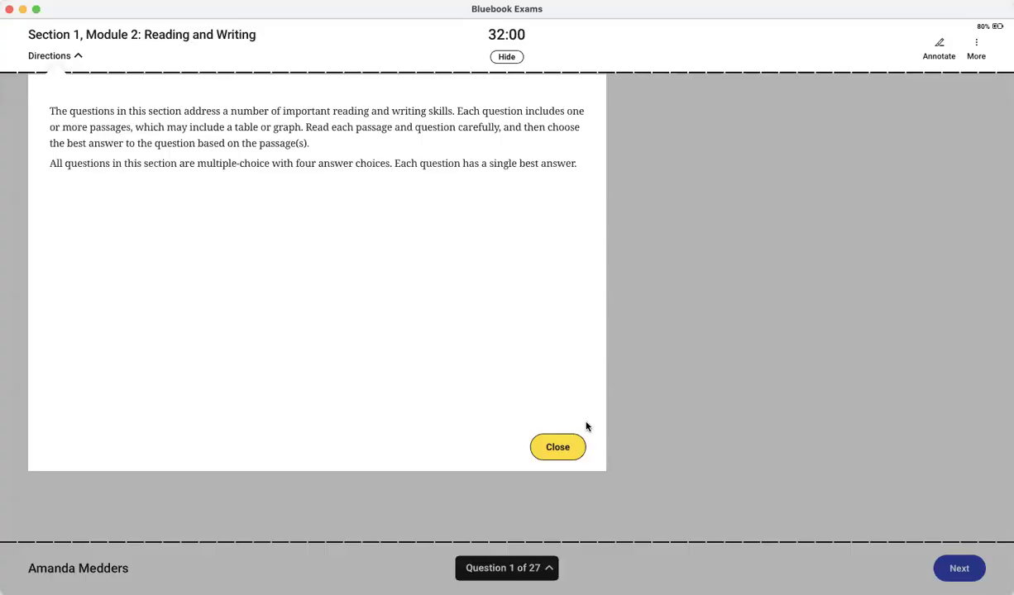
Skip Reading and Writing Module 2 the same way and submit it.
{"action": "left_click", "coordinate": [554, 446]}
{"action": "left_click", "coordinate": [545, 568]}
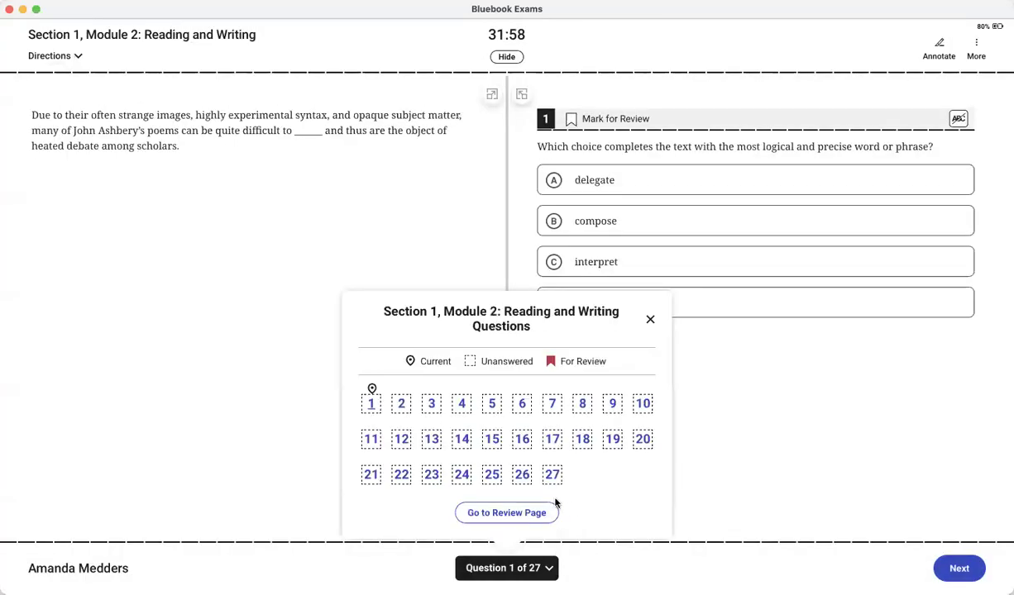
{"action": "left_click", "coordinate": [507, 512]}
{"action": "left_click", "coordinate": [959, 568]}
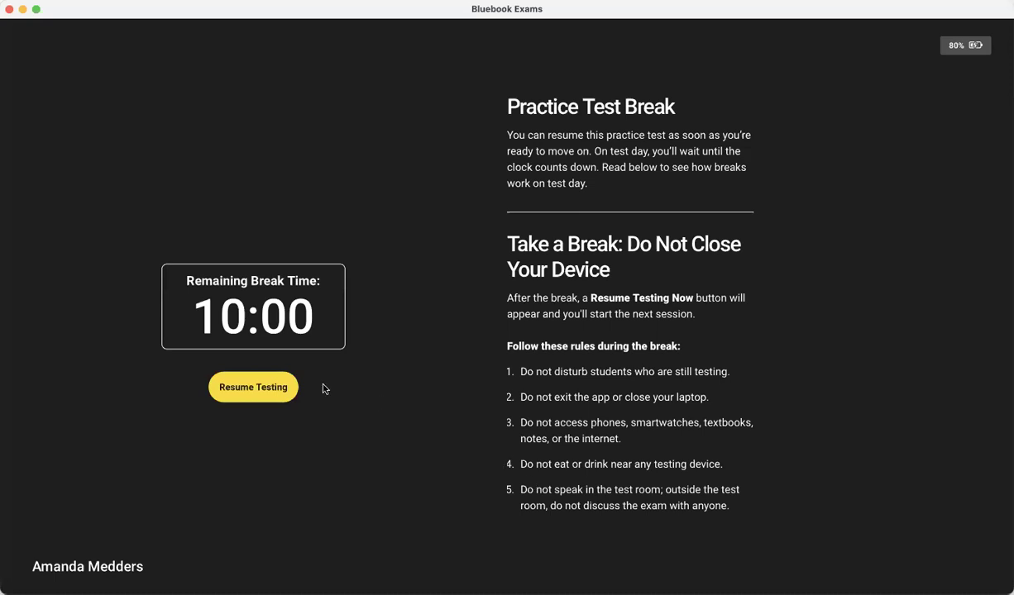
Resume into the Math section, glance at the formula reference sheet, and open the graphing calculator.
{"action": "left_click", "coordinate": [264, 388]}
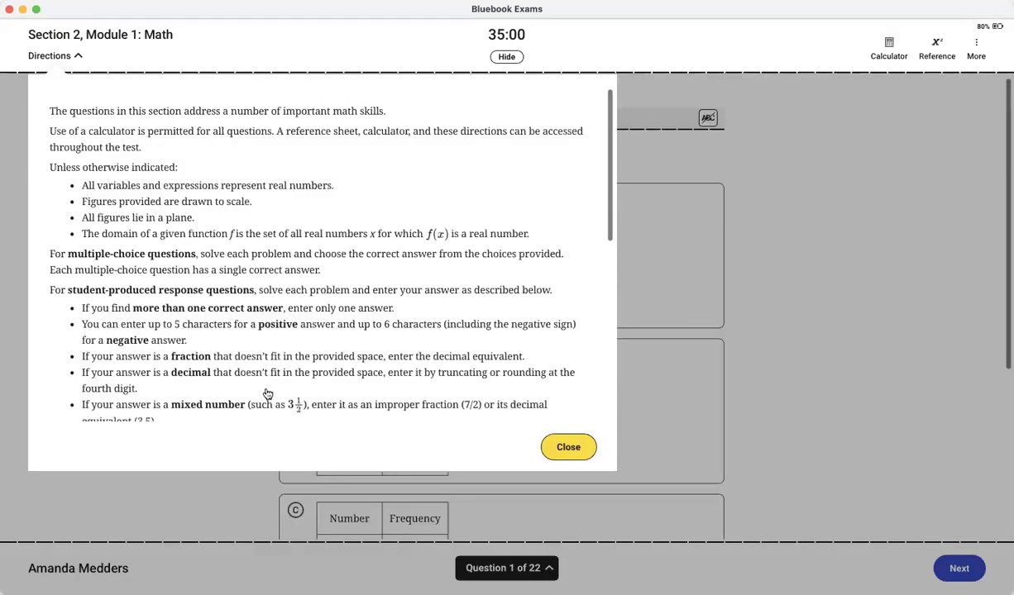
{"action": "left_click", "coordinate": [568, 447]}
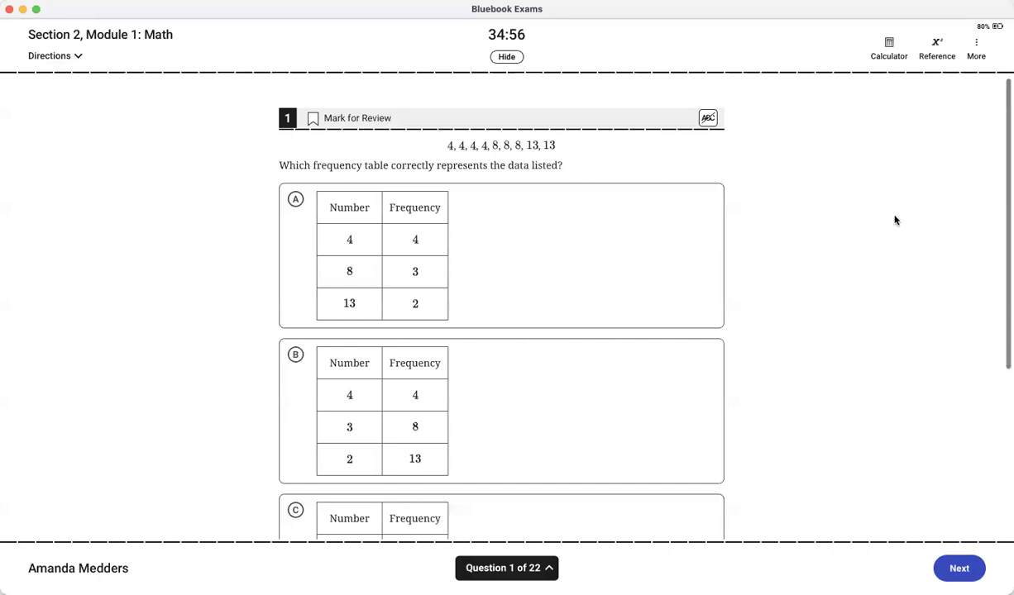
{"action": "left_click", "coordinate": [938, 51]}
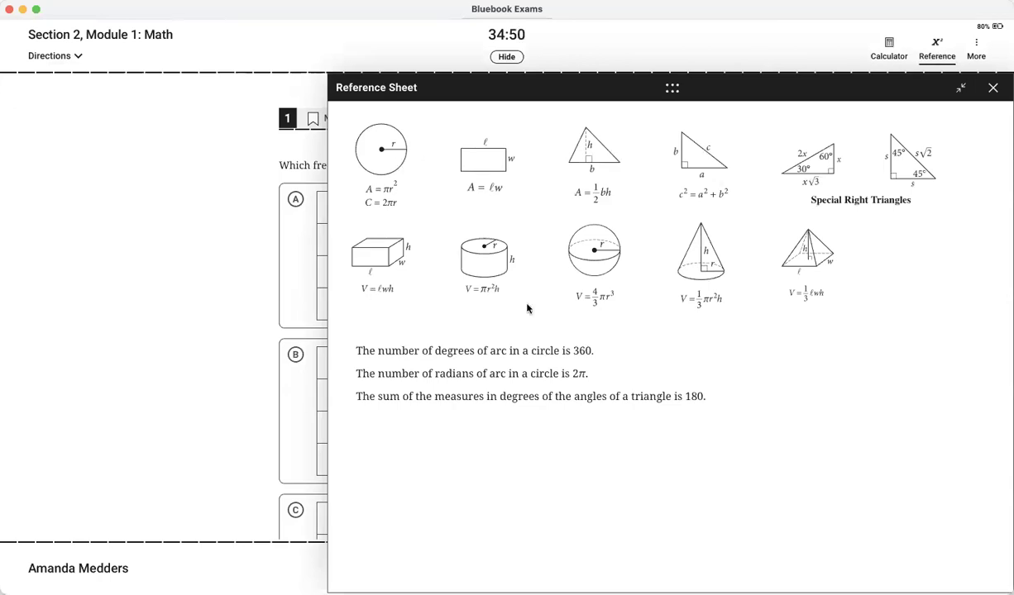
{"action": "left_click", "coordinate": [991, 88]}
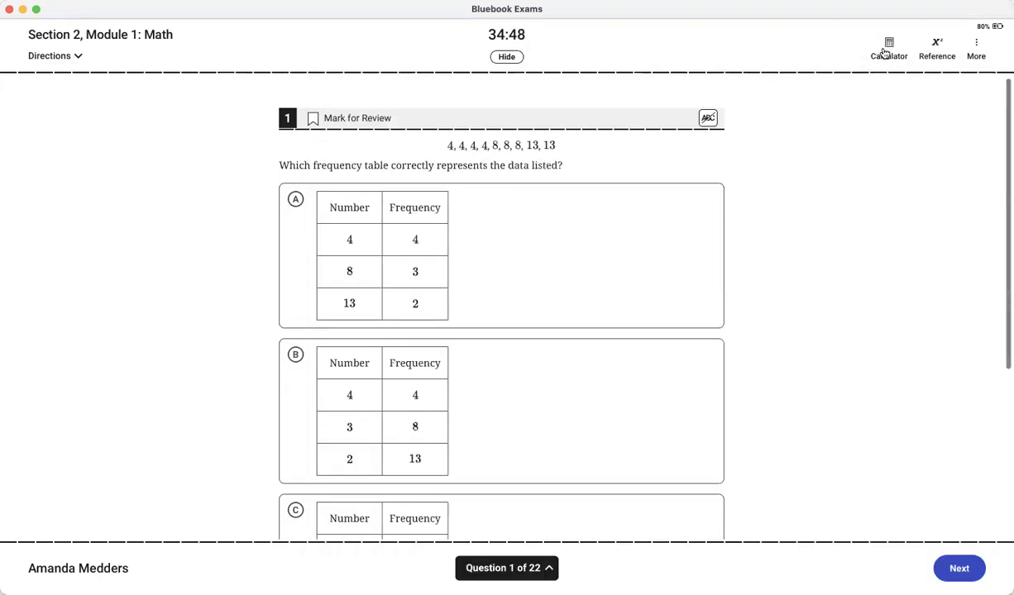
{"action": "left_click", "coordinate": [886, 50]}
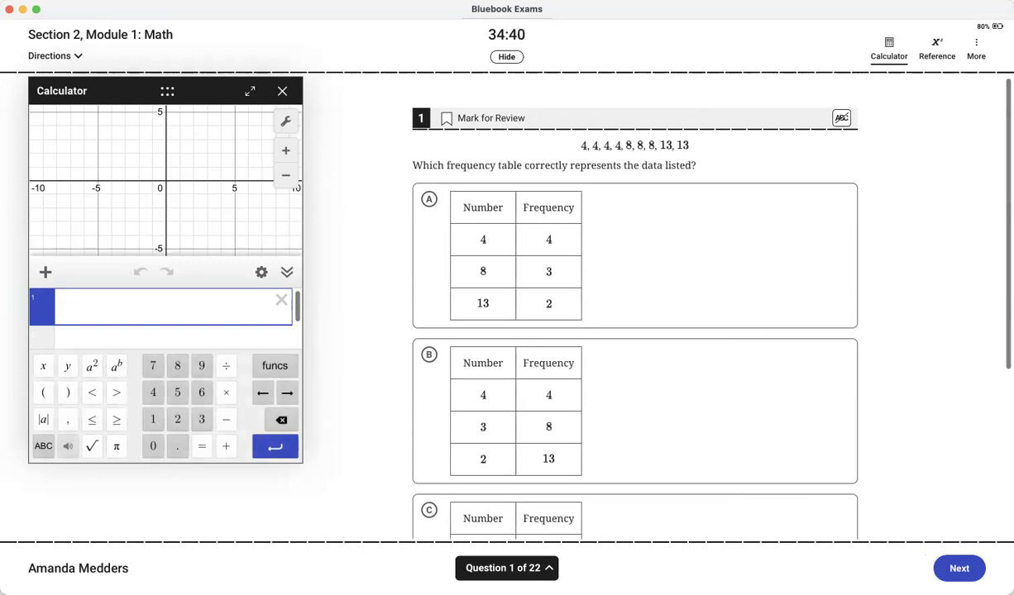
On question 2, graph y = x² + 3x − 40, zooming out twice to show the parabola's vertex.
{"action": "left_click", "coordinate": [960, 570]}
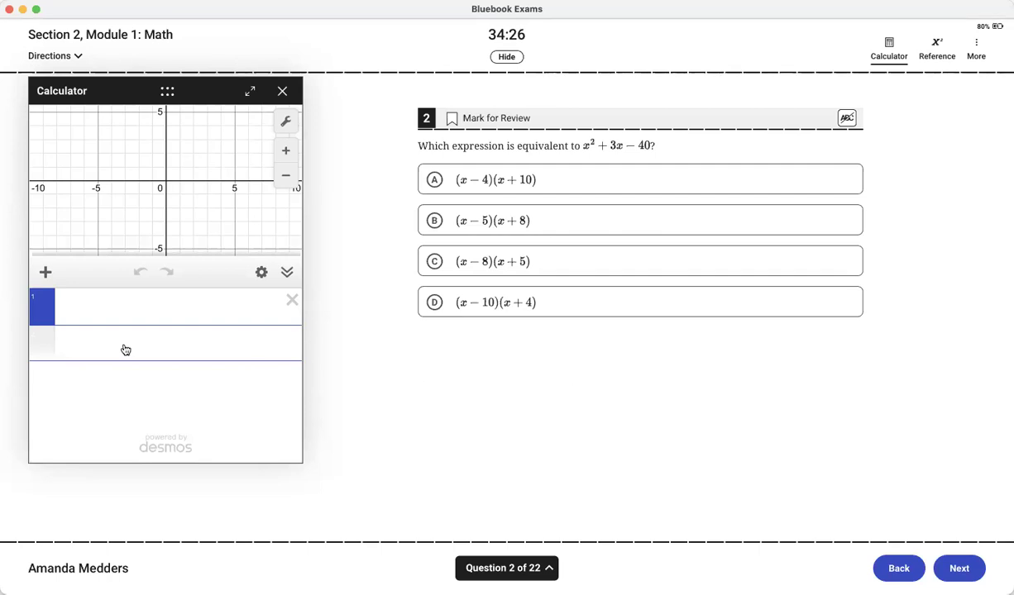
{"action": "left_click", "coordinate": [116, 307]}
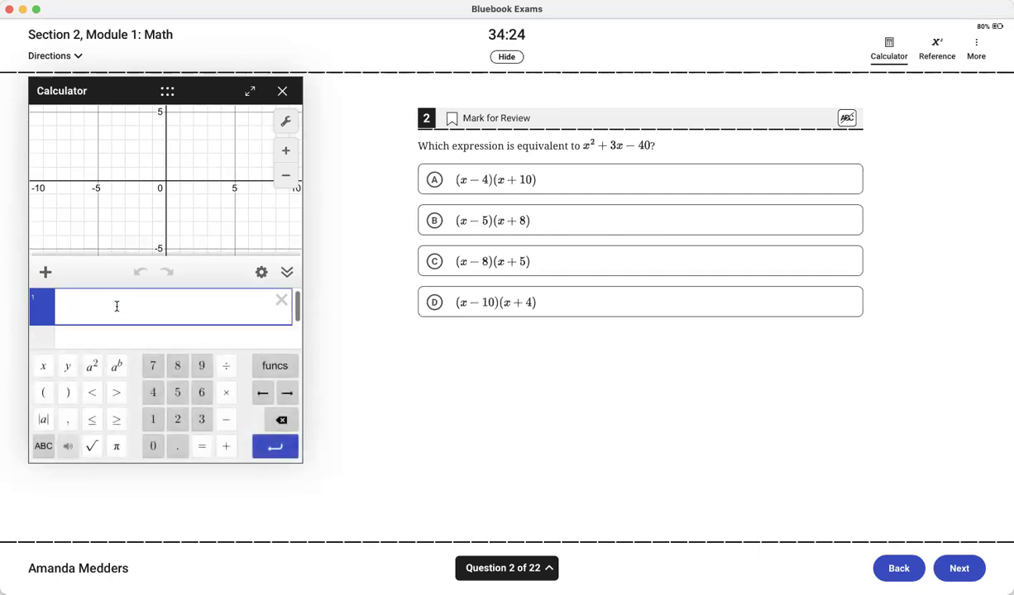
{"action": "type", "text": "y = x"}
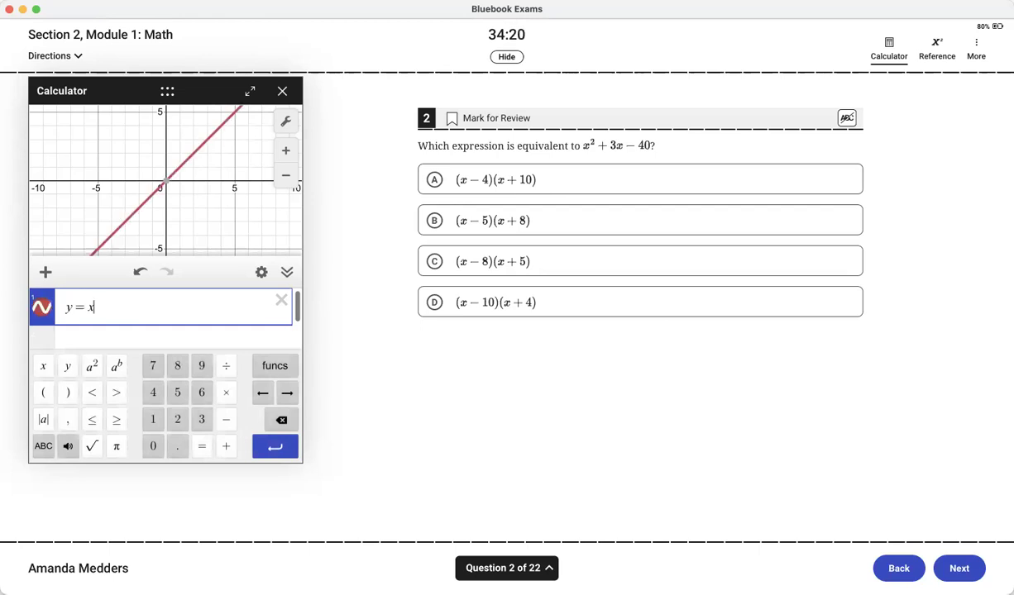
{"action": "left_click", "coordinate": [91, 372]}
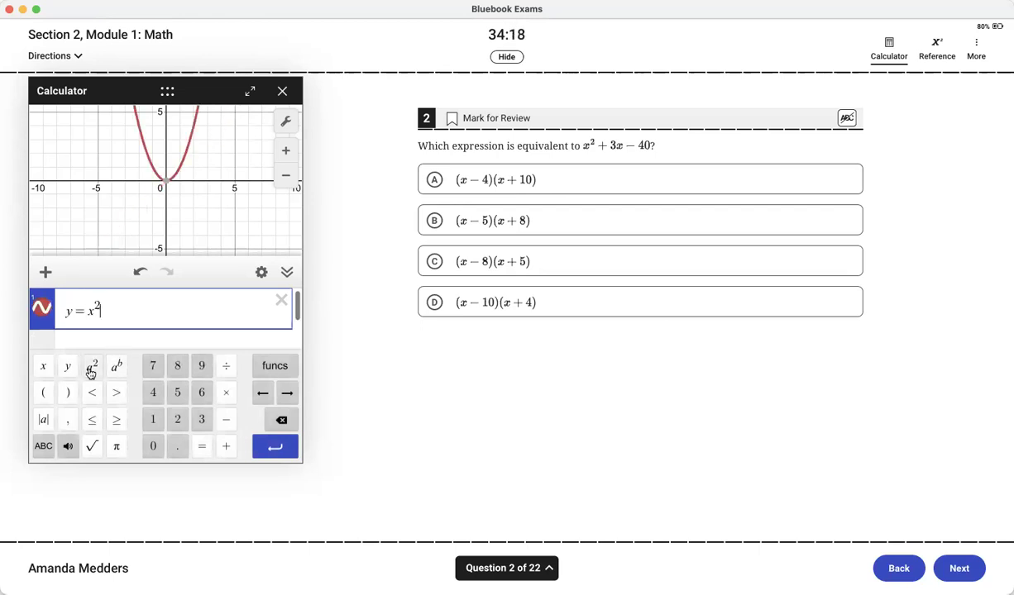
{"action": "type", "text": "+3x-40"}
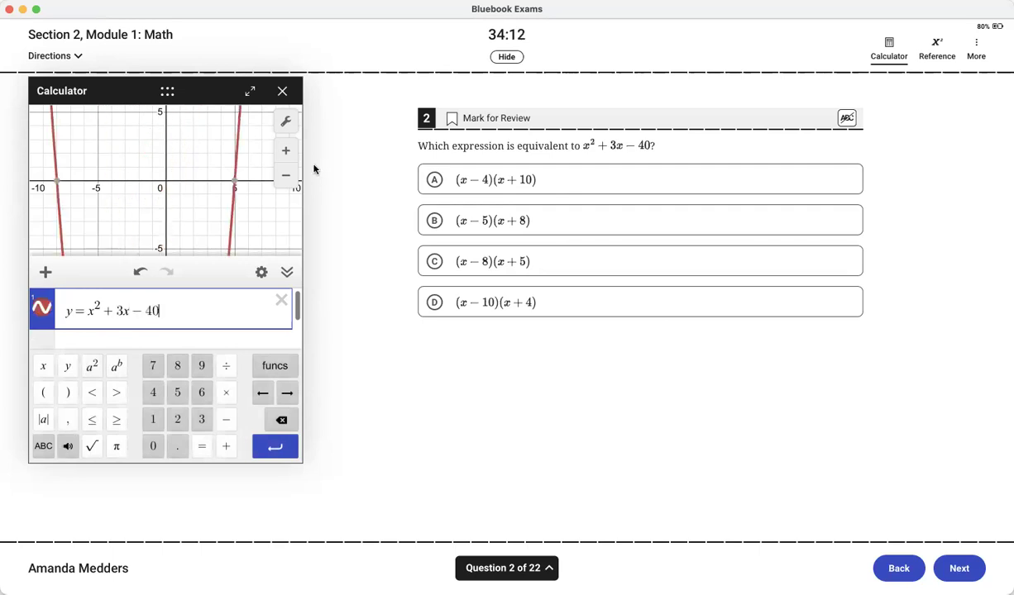
{"action": "left_click", "coordinate": [285, 175]}
{"action": "left_click", "coordinate": [285, 175]}
{"action": "left_click_drag", "start_coordinate": [210, 192], "coordinate": [201, 163]}
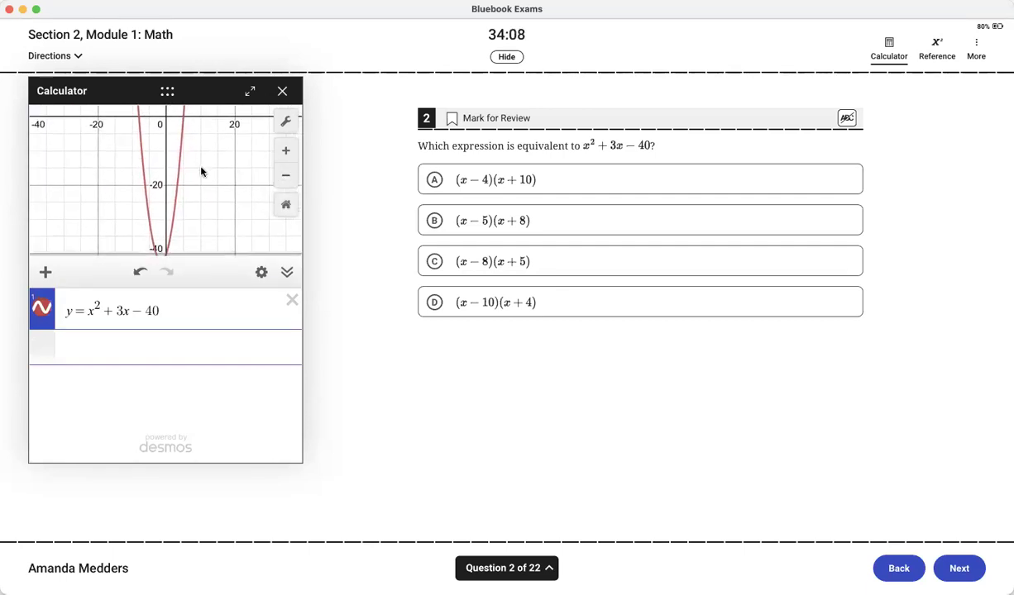
{"action": "left_click", "coordinate": [94, 353]}
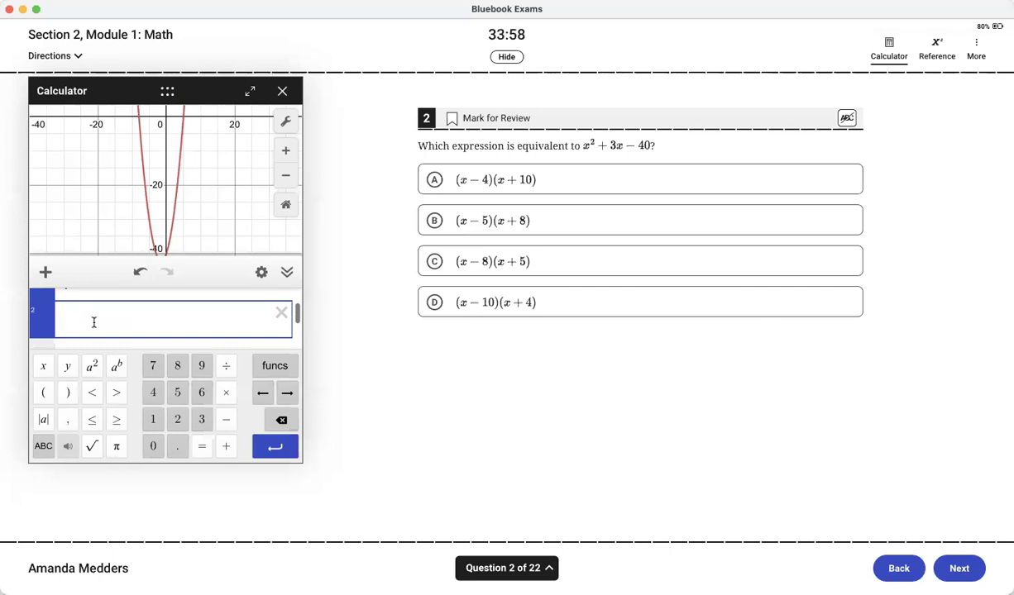
Enter y = (x−4)(x+10), then edit it into y = (x−5)(x+8).
{"action": "type", "text": "y=(x-4)"}
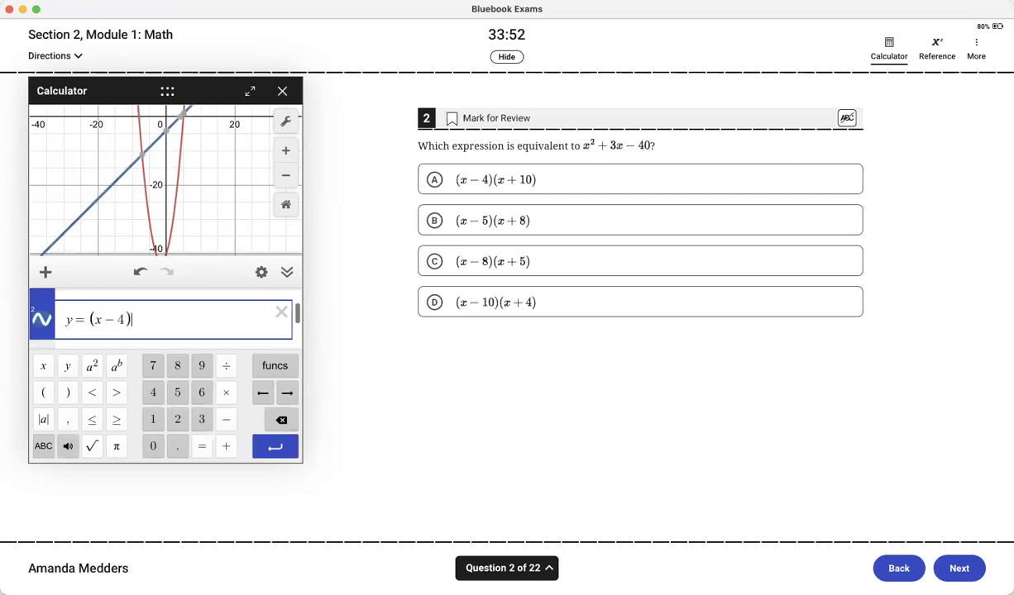
{"action": "type", "text": "(x+"}
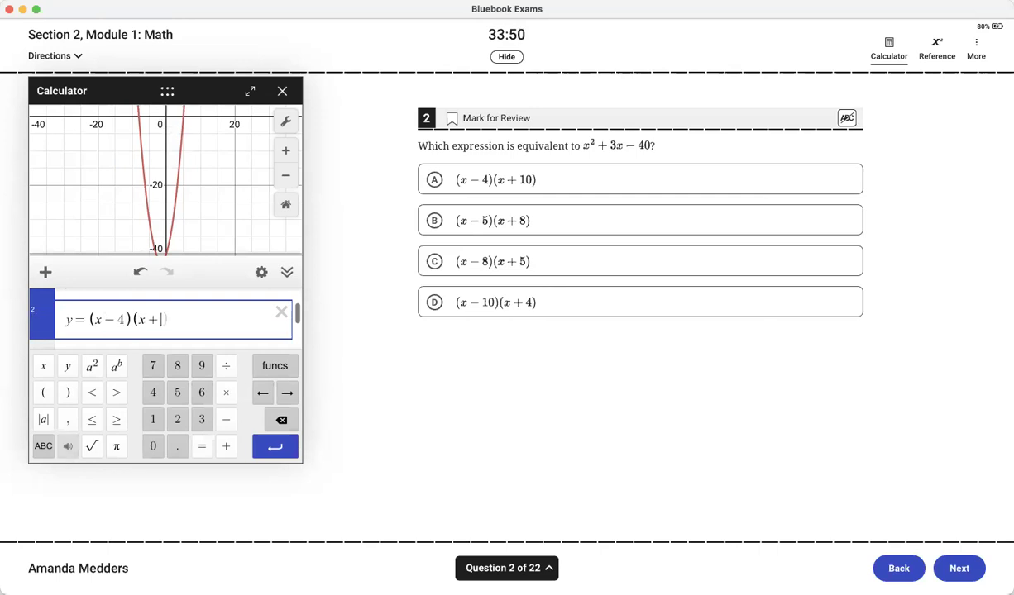
{"action": "type", "text": "10)"}
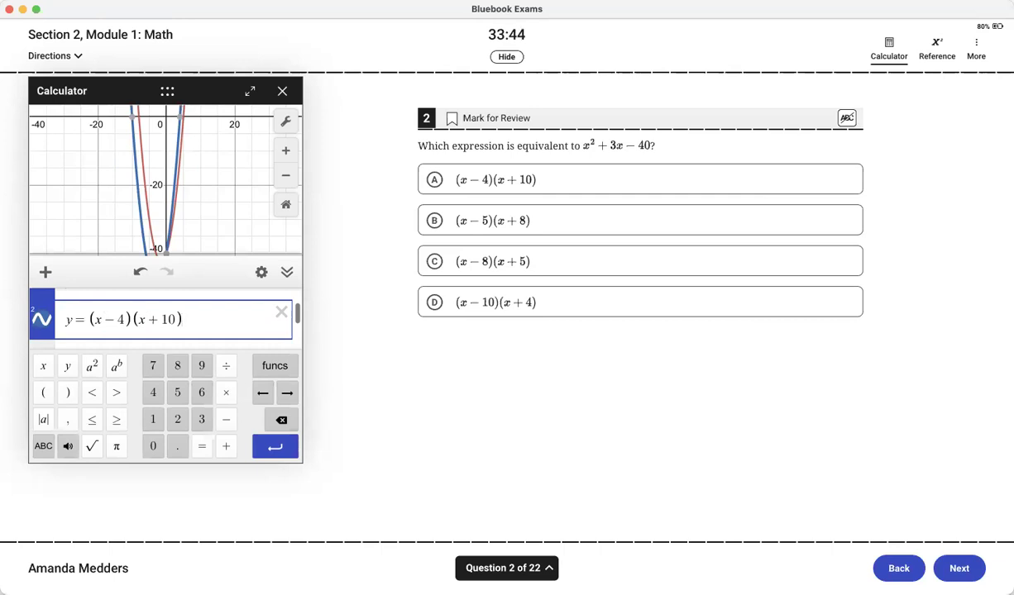
{"action": "left_click", "coordinate": [169, 319]}
{"action": "left_click", "coordinate": [120, 319]}
{"action": "key", "text": "BackSpace"}
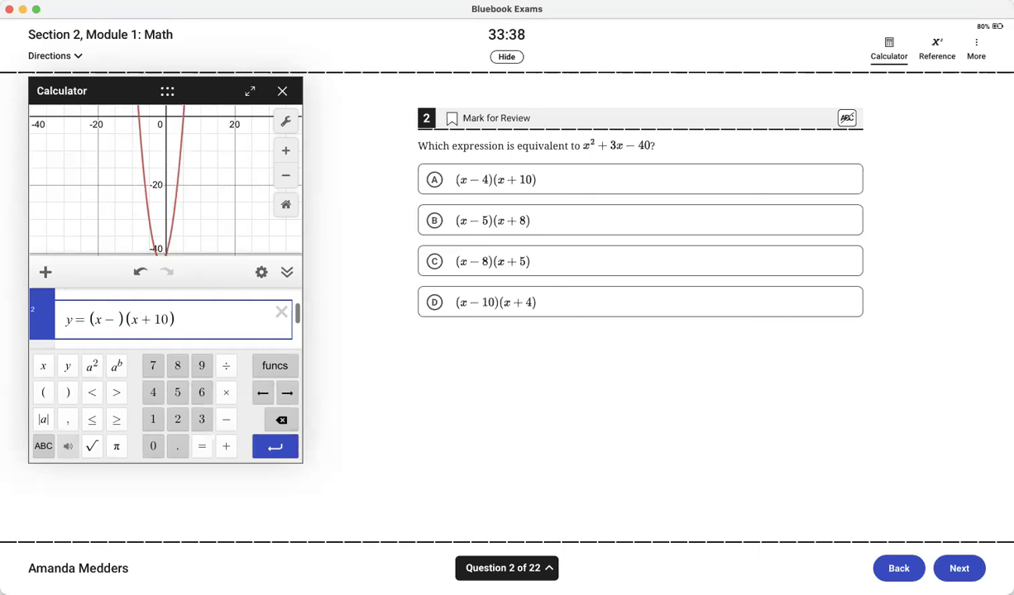
{"action": "type", "text": "5"}
{"action": "left_click", "coordinate": [179, 319]}
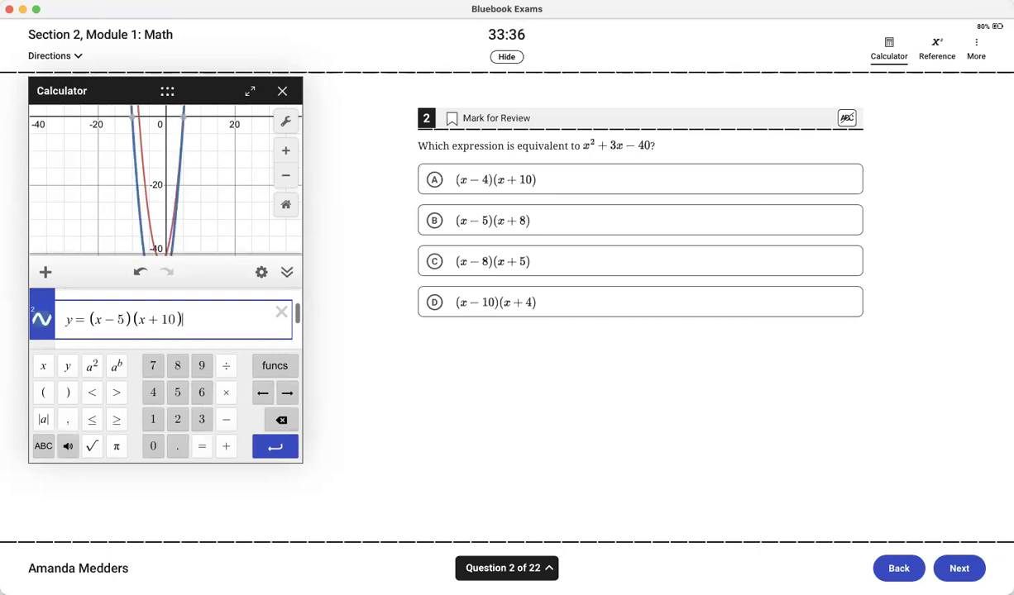
{"action": "key", "text": "BackSpace"}
{"action": "key", "text": "BackSpace"}
{"action": "type", "text": "8"}
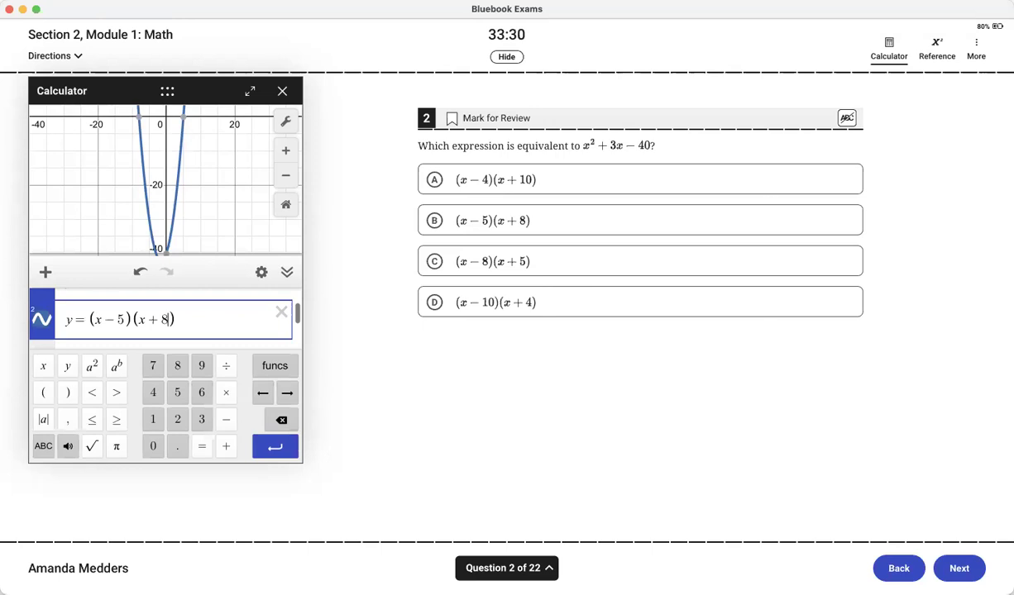
Try swapping the factors to (x−8)(x+5), then restore y = (x−5)(x+8).
{"action": "left_click", "coordinate": [160, 319]}
{"action": "left_click", "coordinate": [121, 319]}
{"action": "key", "text": "BackSpace"}
{"action": "type", "text": "8"}
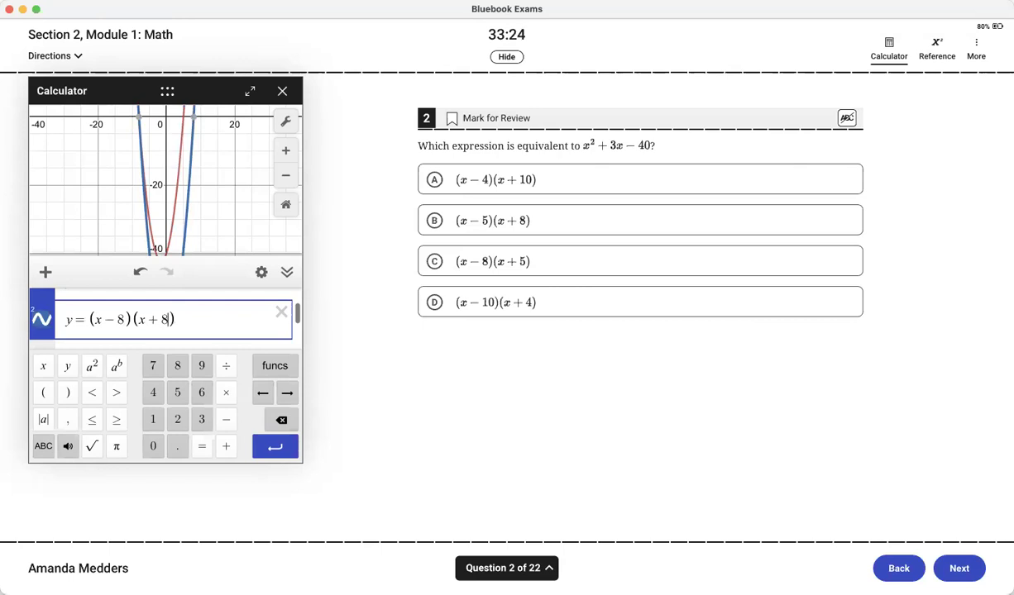
{"action": "key", "text": "BackSpace"}
{"action": "type", "text": "5"}
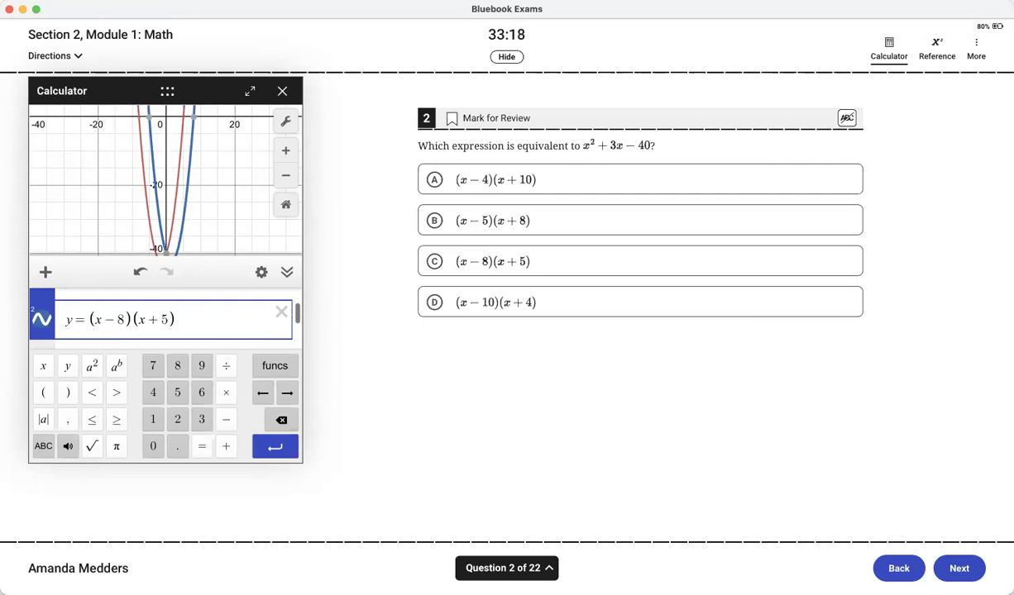
{"action": "key", "text": "BackSpace"}
{"action": "type", "text": "8"}
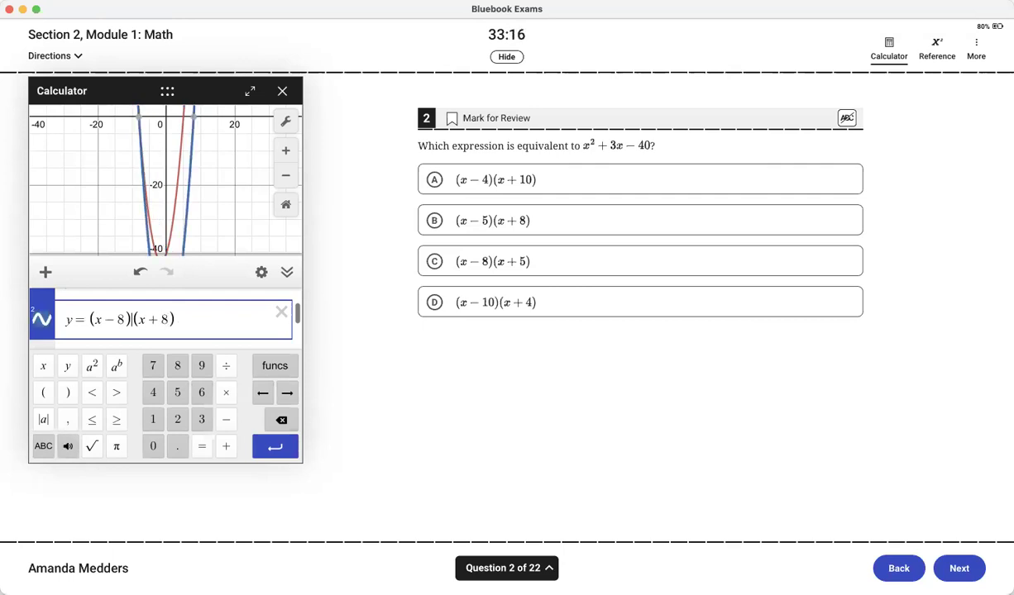
{"action": "left_click", "coordinate": [122, 319]}
{"action": "key", "text": "BackSpace"}
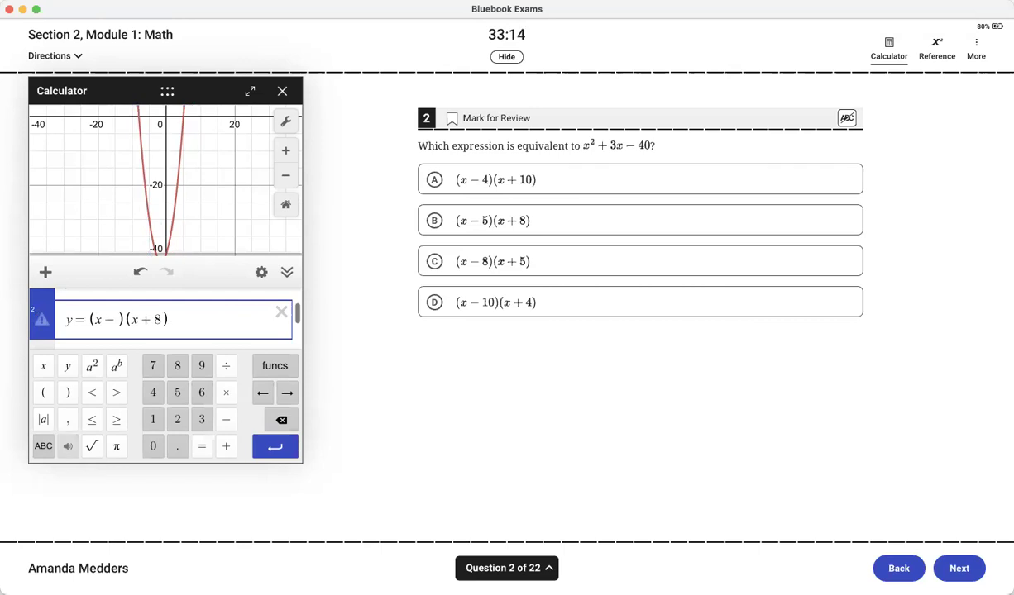
{"action": "type", "text": "5"}
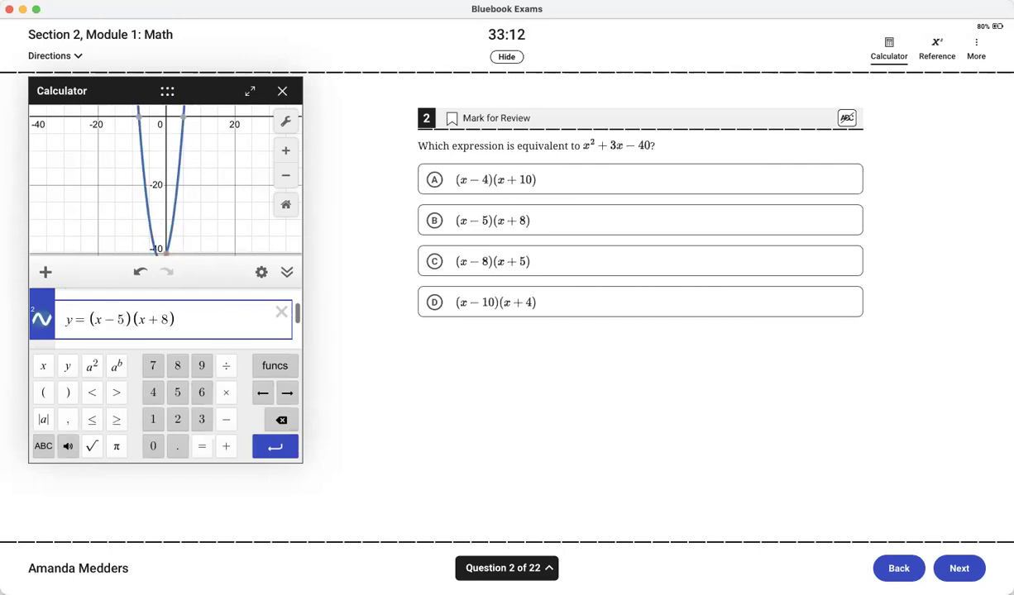
Toggle the (x−5)(x+8) graph off and on to compare it with the original parabola.
{"action": "scroll", "coordinate": [79, 312], "scroll_direction": "up", "scroll_amount": 2}
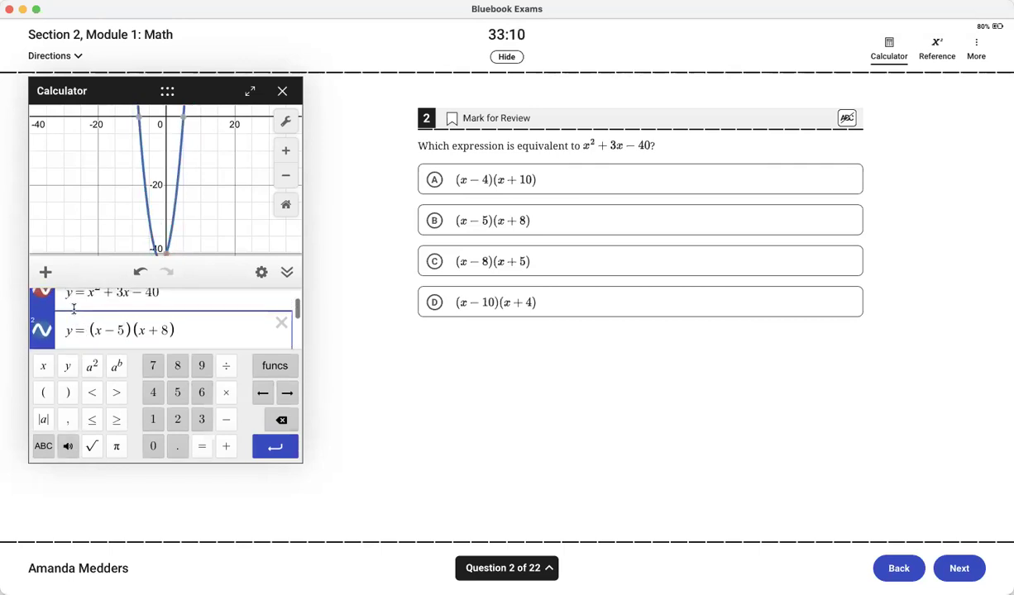
{"action": "left_click", "coordinate": [42, 347]}
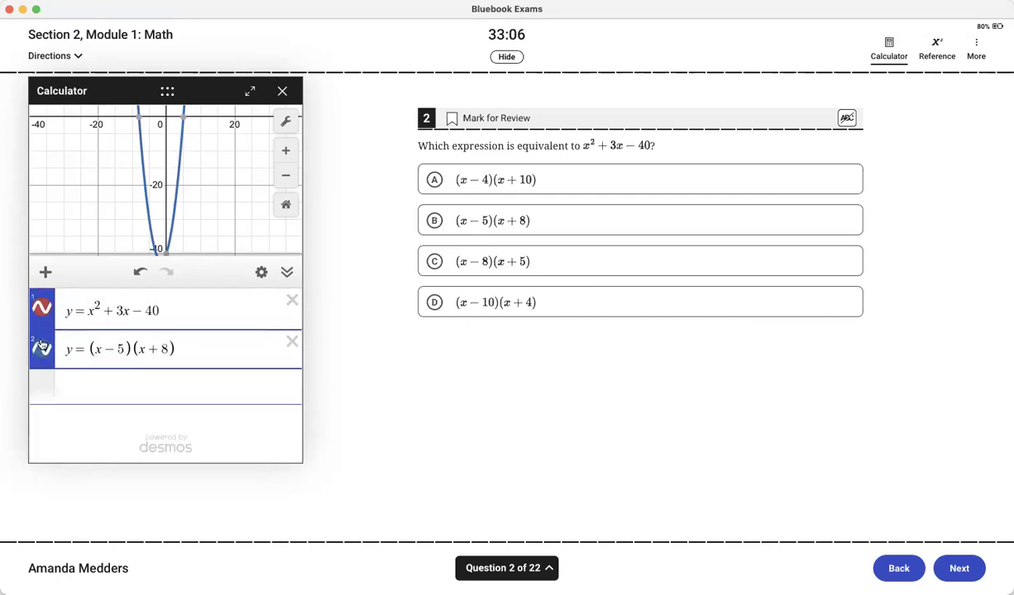
{"action": "left_click", "coordinate": [42, 353]}
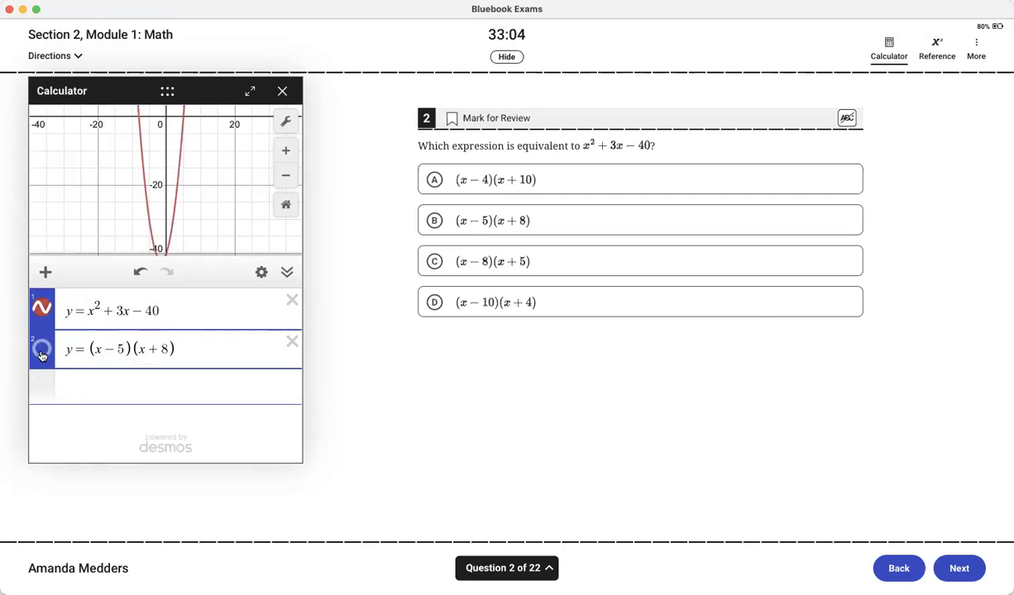
{"action": "left_click", "coordinate": [45, 354]}
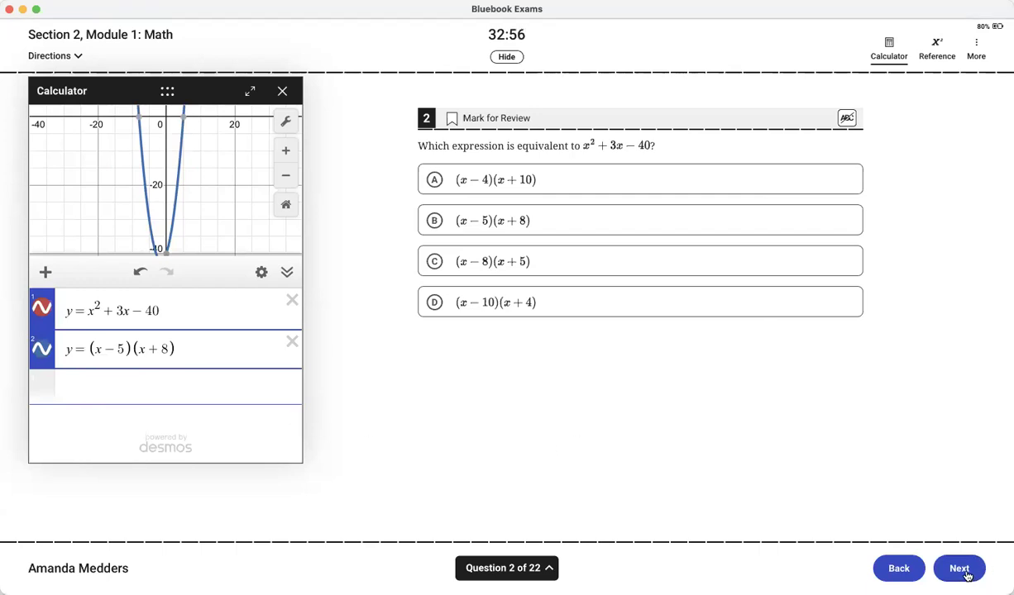
Jump to question 8 and delete both previous calculator expressions.
{"action": "left_click", "coordinate": [535, 568]}
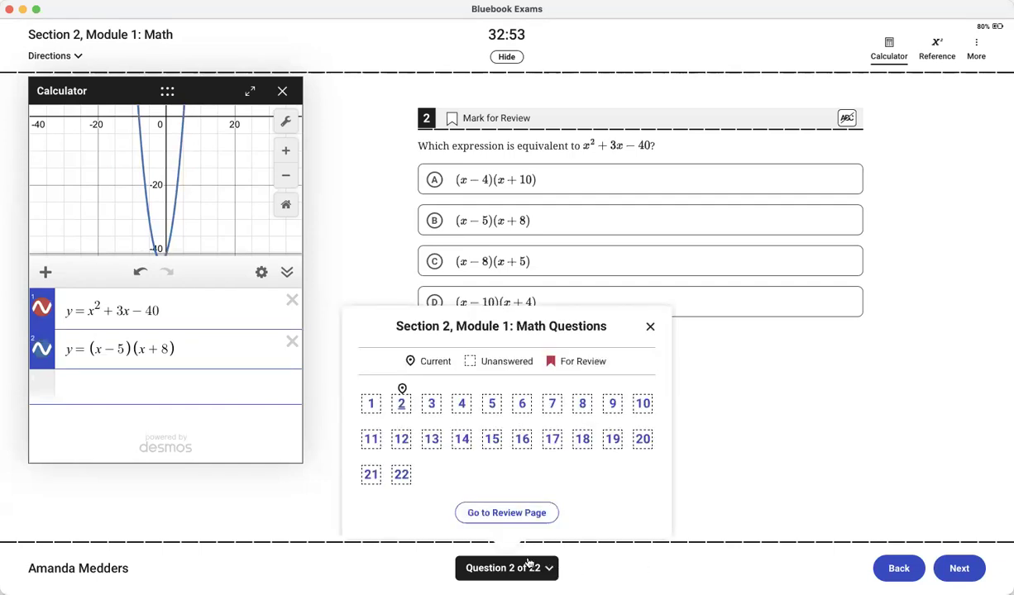
{"action": "left_click", "coordinate": [582, 405]}
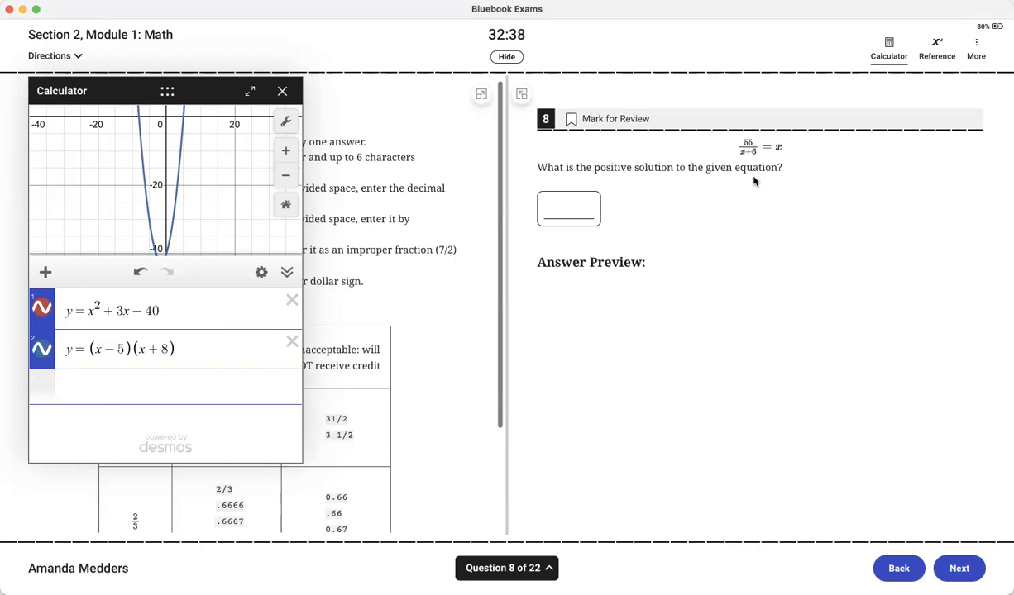
{"action": "left_click", "coordinate": [291, 344]}
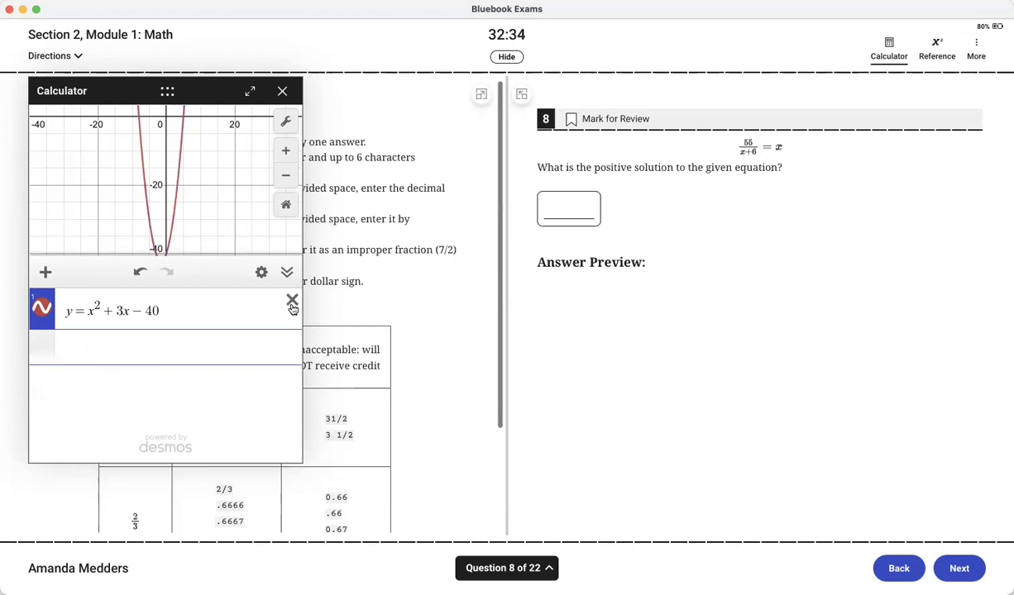
{"action": "left_click", "coordinate": [291, 300]}
Graph y = 55/(x+6) and y = x, and mark their positive intersection at (5, 5).
{"action": "left_click", "coordinate": [102, 307]}
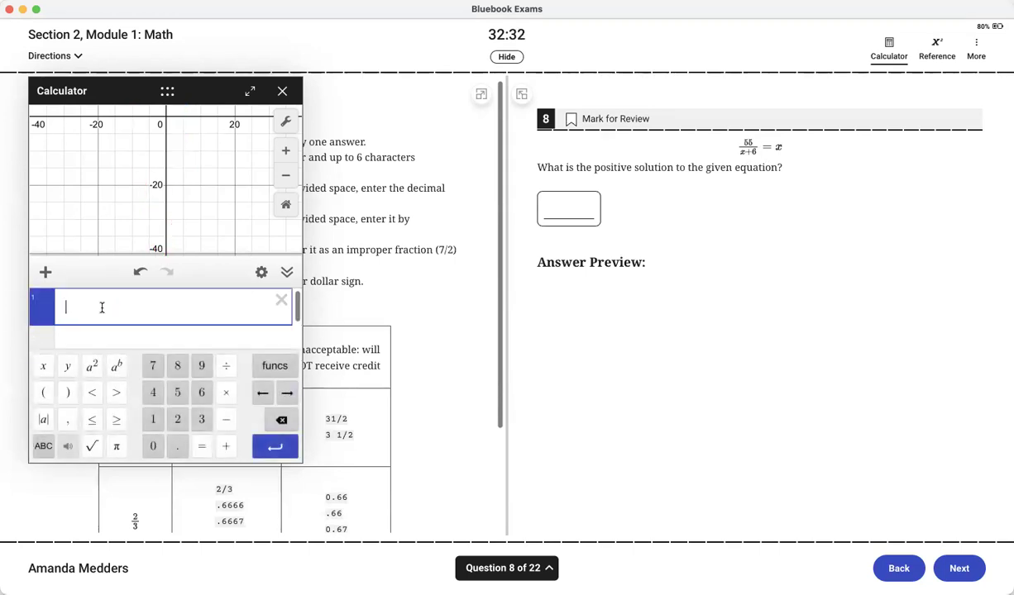
{"action": "type", "text": "y=55/"}
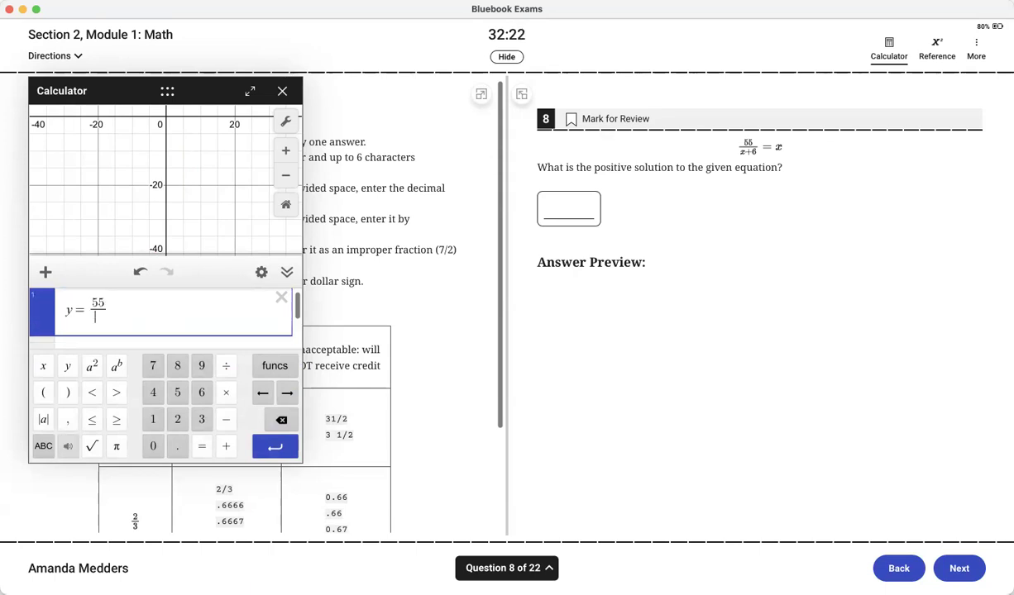
{"action": "type", "text": "x"}
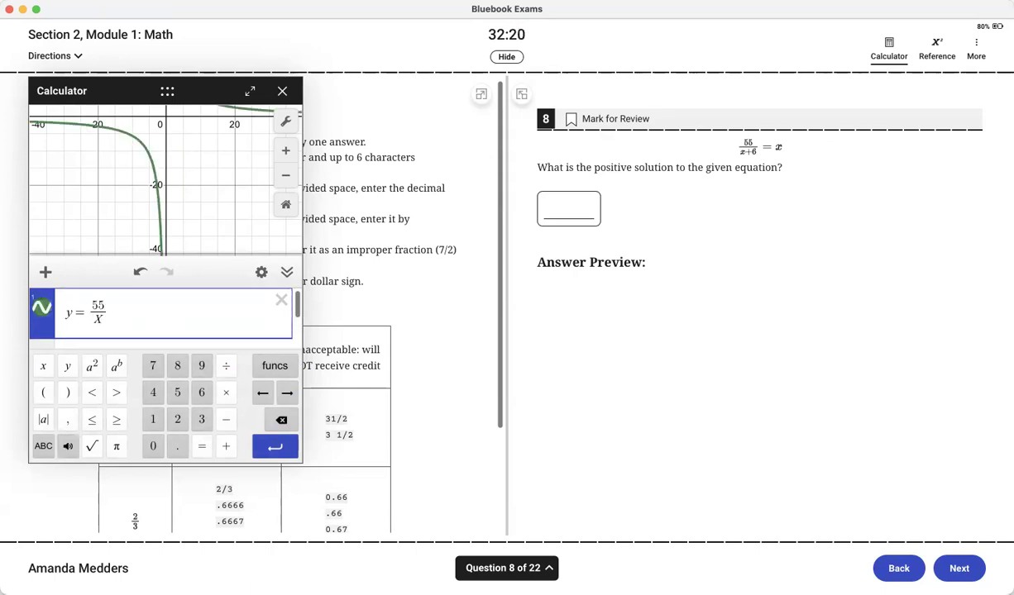
{"action": "type", "text": "+6"}
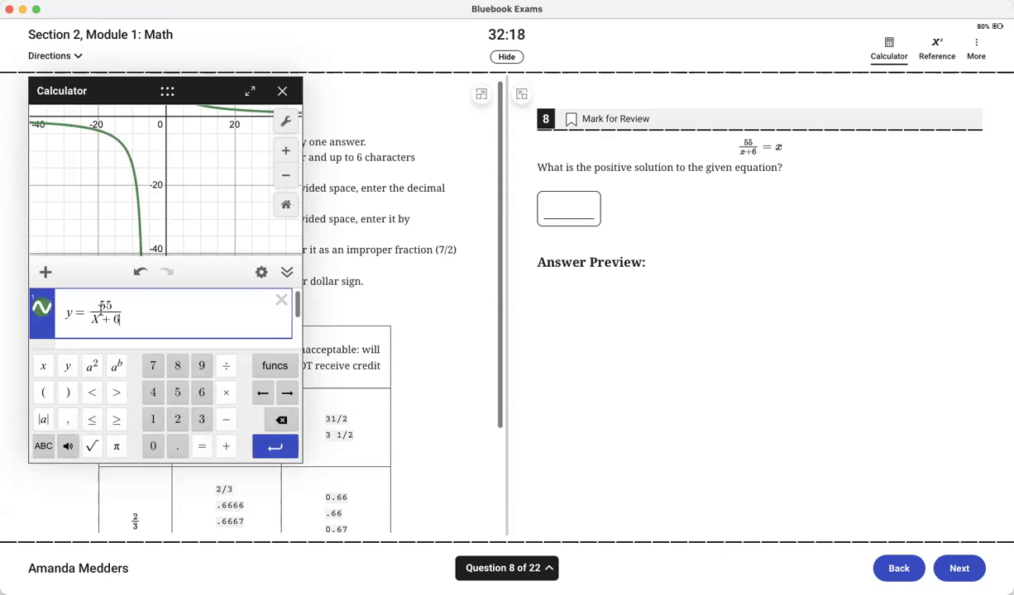
{"action": "key", "text": "Return"}
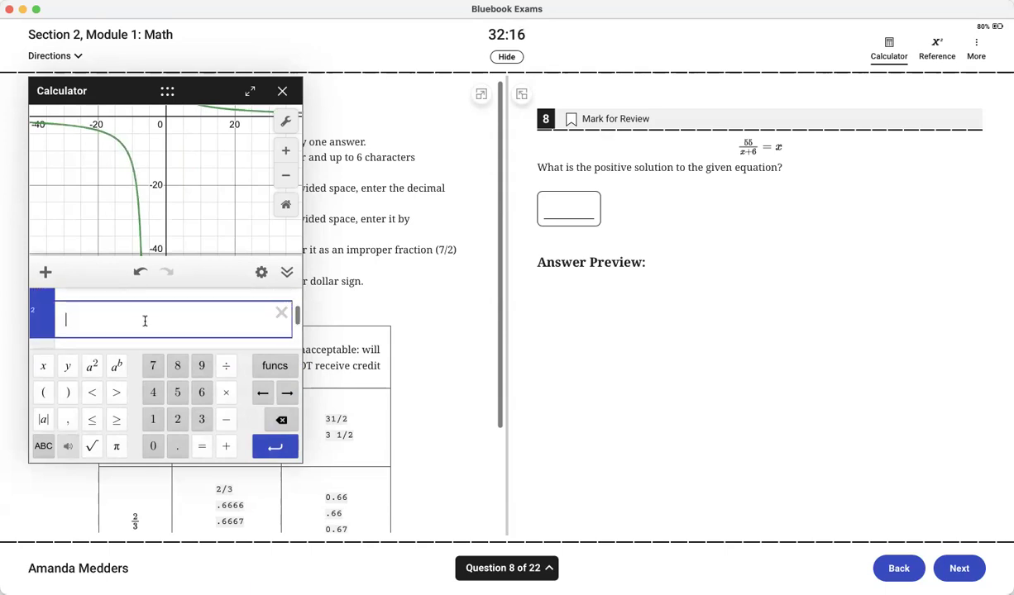
{"action": "type", "text": "y=x"}
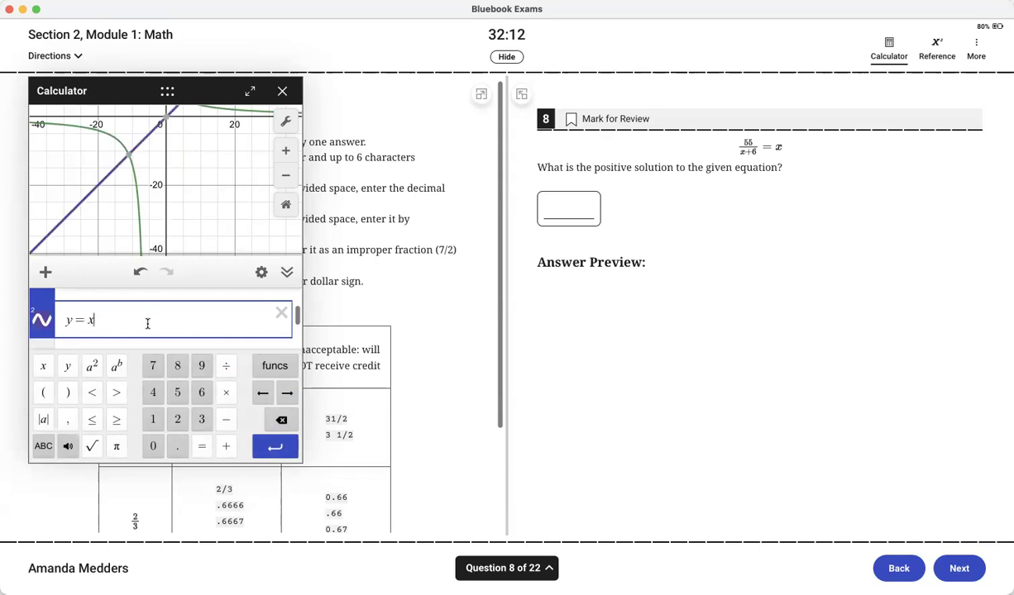
{"action": "left_click", "coordinate": [128, 159]}
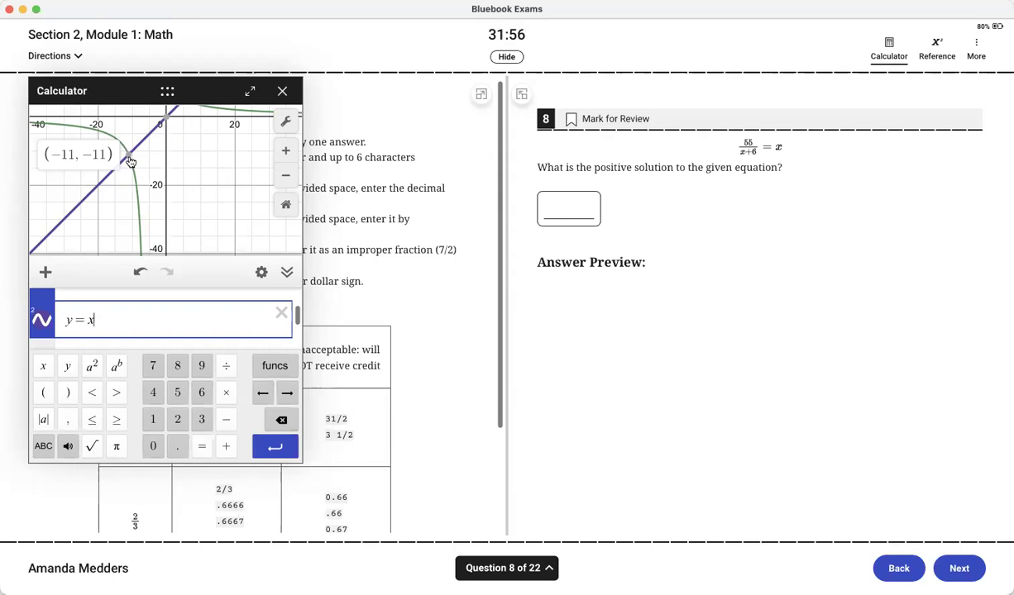
{"action": "scroll", "coordinate": [132, 162], "scroll_direction": "up", "scroll_amount": 2}
{"action": "left_click", "coordinate": [186, 167]}
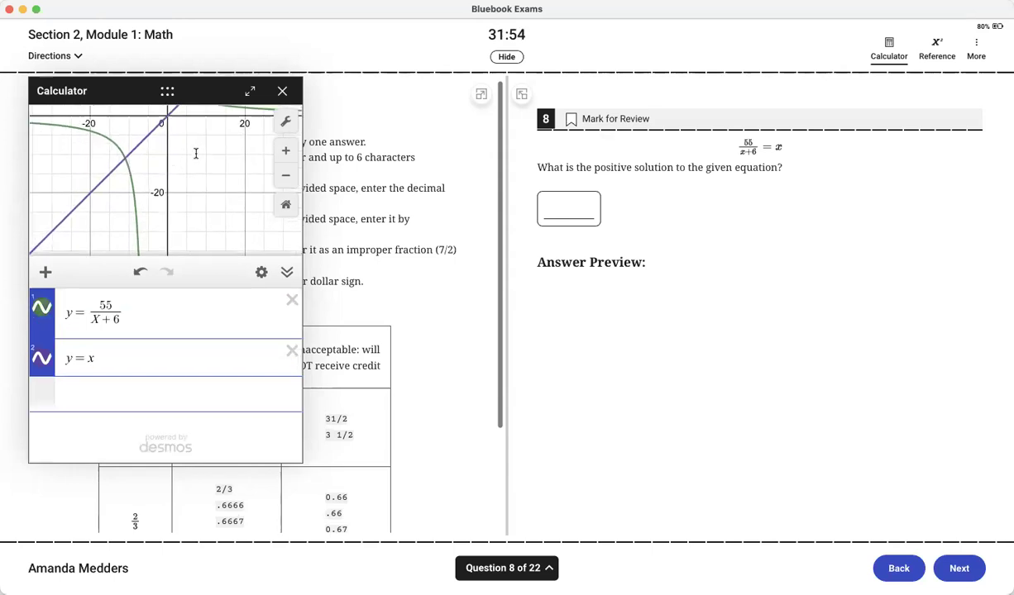
{"action": "left_click_drag", "start_coordinate": [186, 167], "coordinate": [164, 207]}
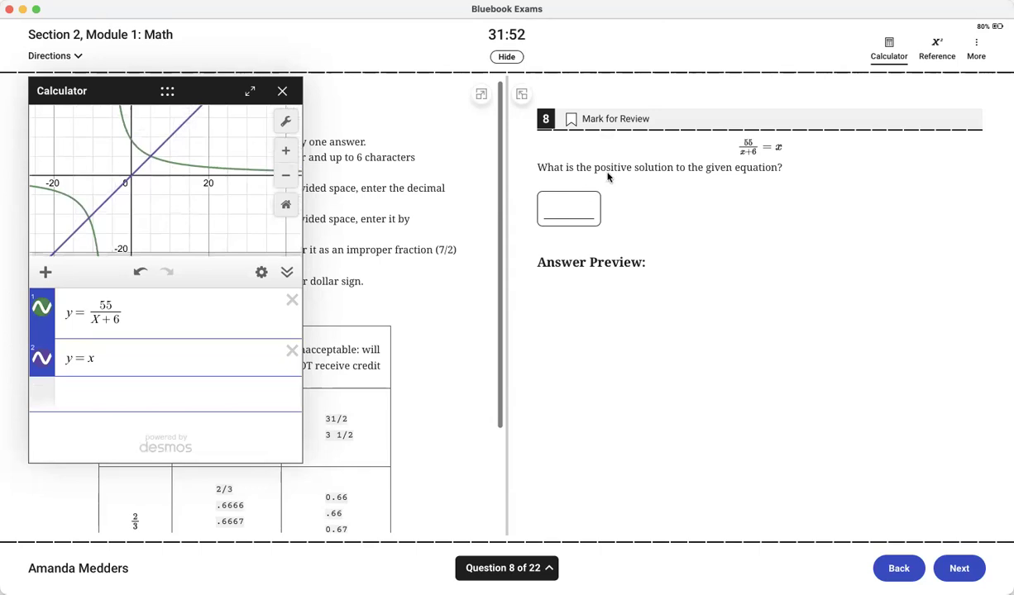
{"action": "left_click", "coordinate": [152, 161]}
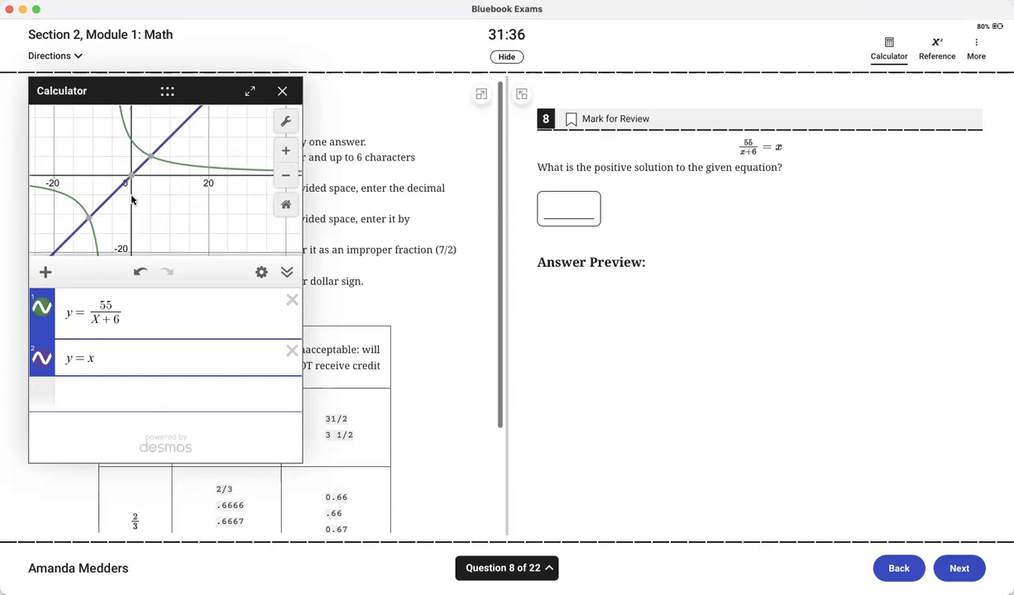
Clear the 55/(x+6) and y = x expressions and jump to question 10.
{"action": "left_click", "coordinate": [292, 300]}
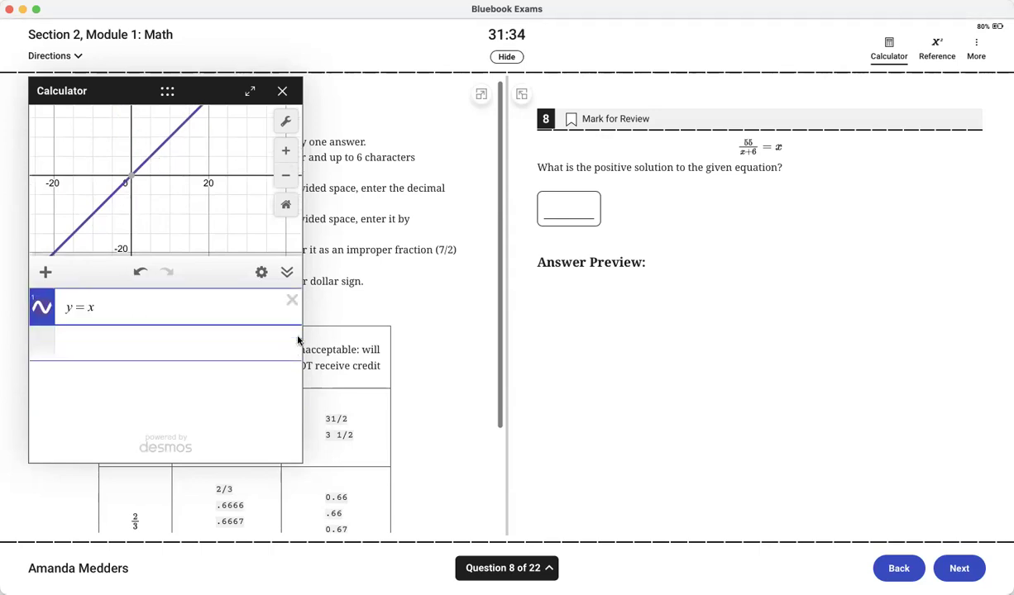
{"action": "left_click", "coordinate": [292, 300]}
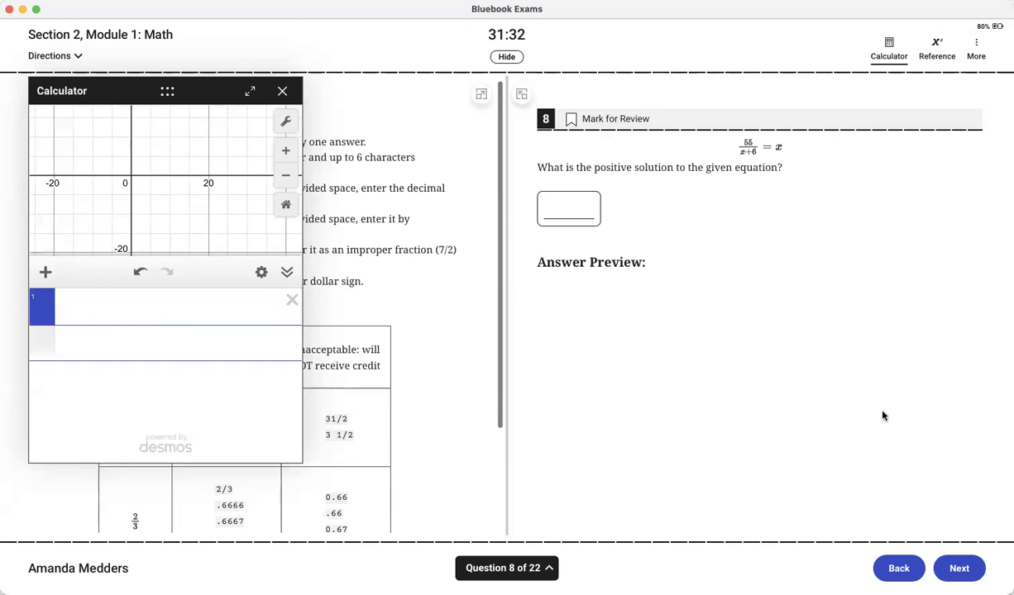
{"action": "left_click", "coordinate": [550, 570]}
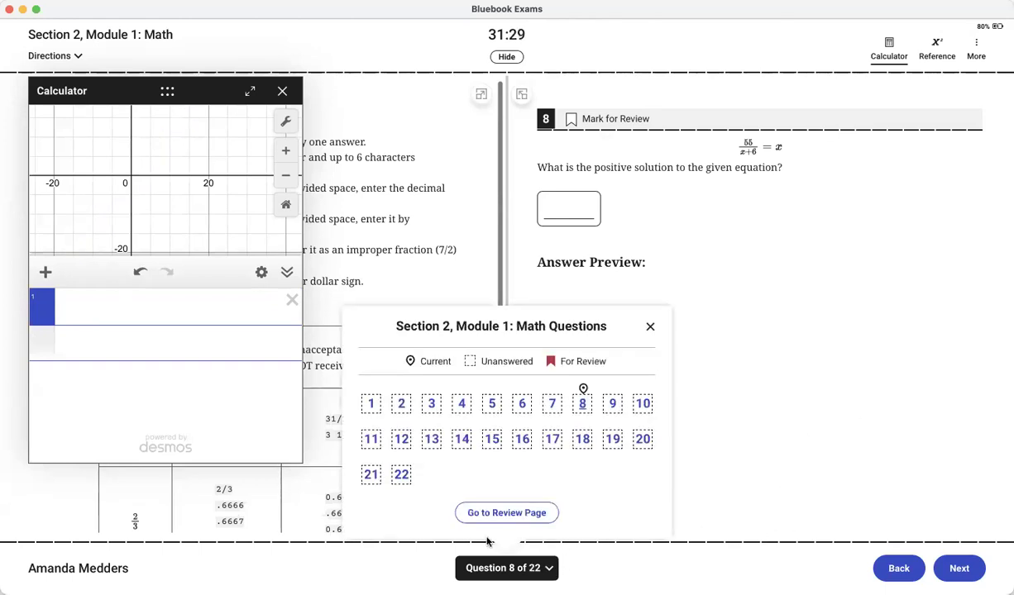
{"action": "left_click", "coordinate": [643, 404]}
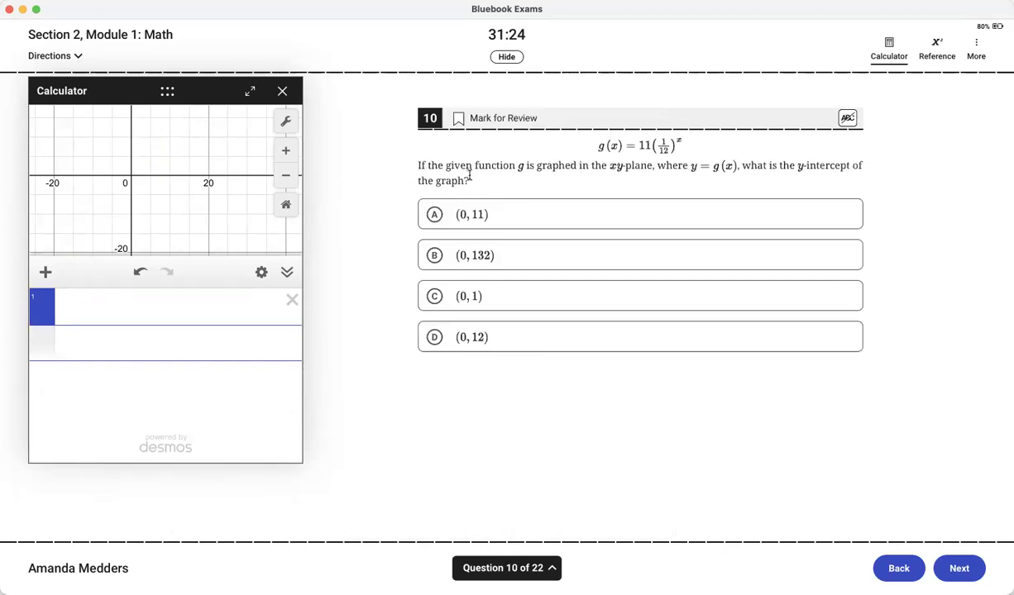
Graph y = 11(1/12)^x and read its y-intercept at (0, 11).
{"action": "left_click", "coordinate": [84, 303]}
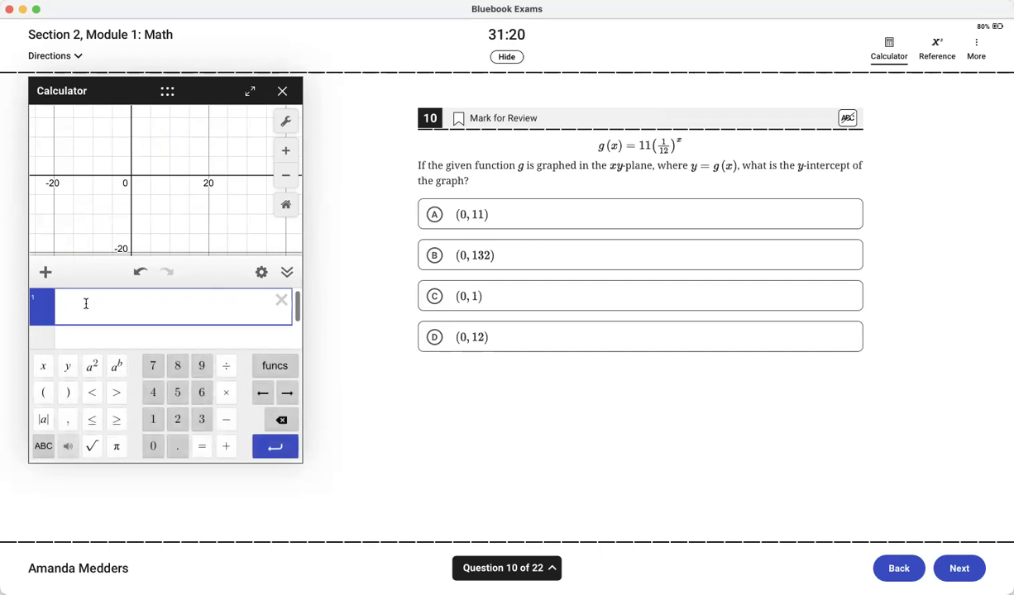
{"action": "type", "text": "y=11("}
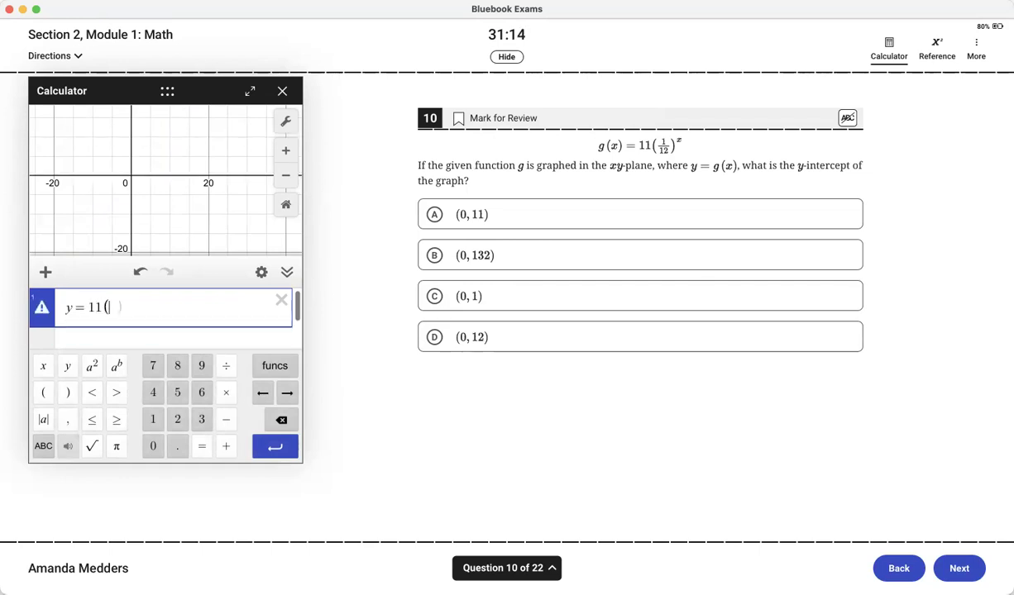
{"action": "type", "text": "1/(12"}
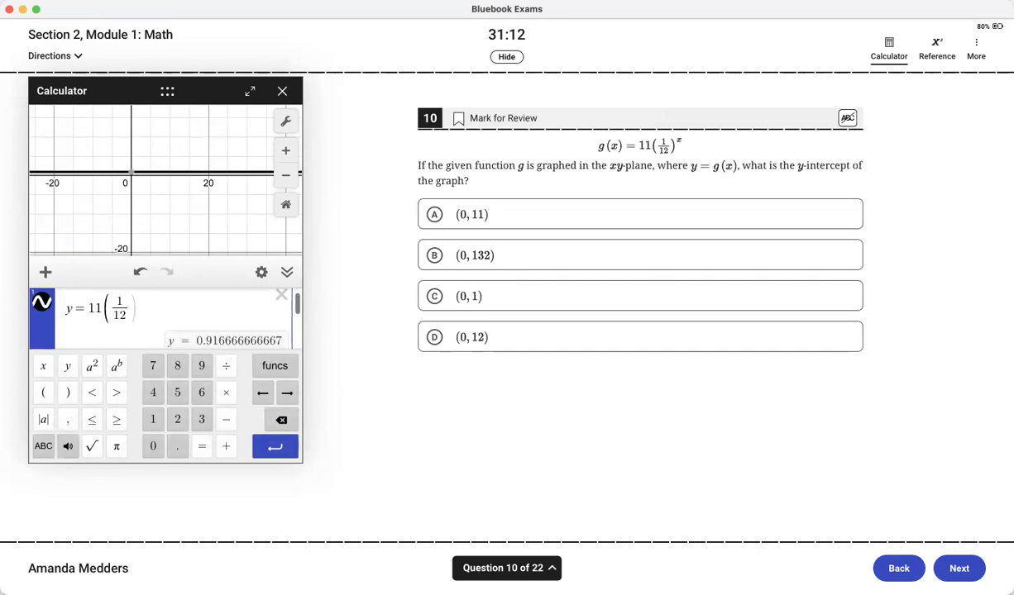
{"action": "type", "text": ")"}
{"action": "key", "text": "BackSpace"}
{"action": "key", "text": "Right"}
{"action": "type", "text": ")"}
{"action": "left_click", "coordinate": [92, 355]}
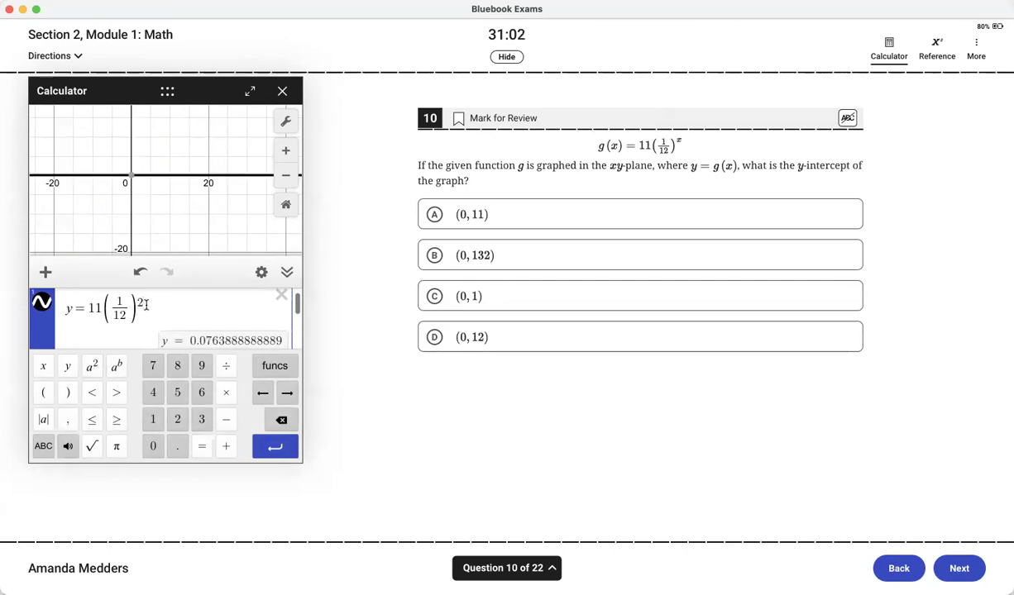
{"action": "key", "text": "BackSpace"}
{"action": "type", "text": "x"}
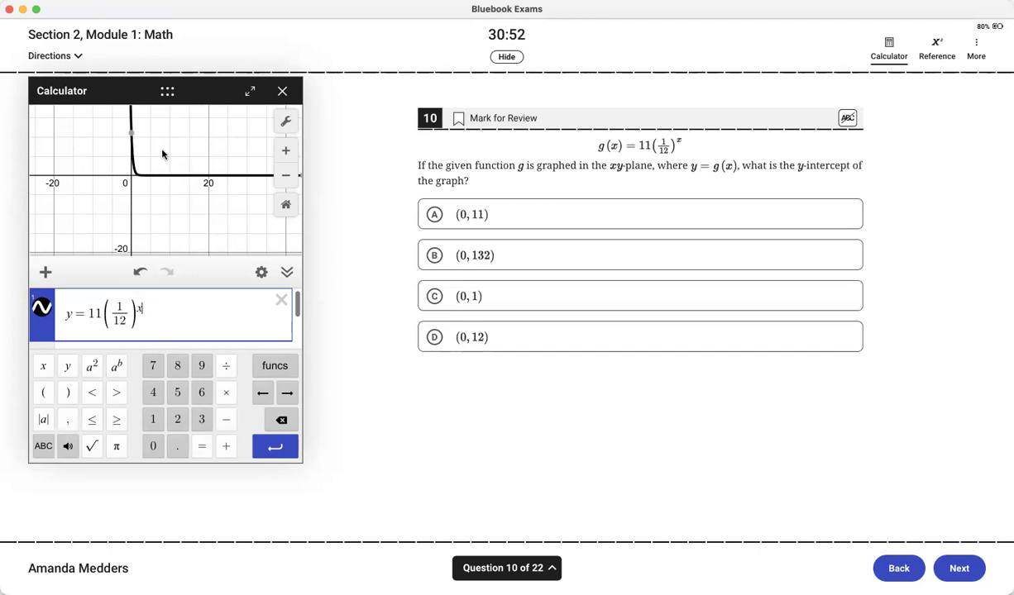
{"action": "left_click", "coordinate": [131, 134]}
Jump to question 13 and delete the previous function from the calculator.
{"action": "left_click", "coordinate": [550, 568]}
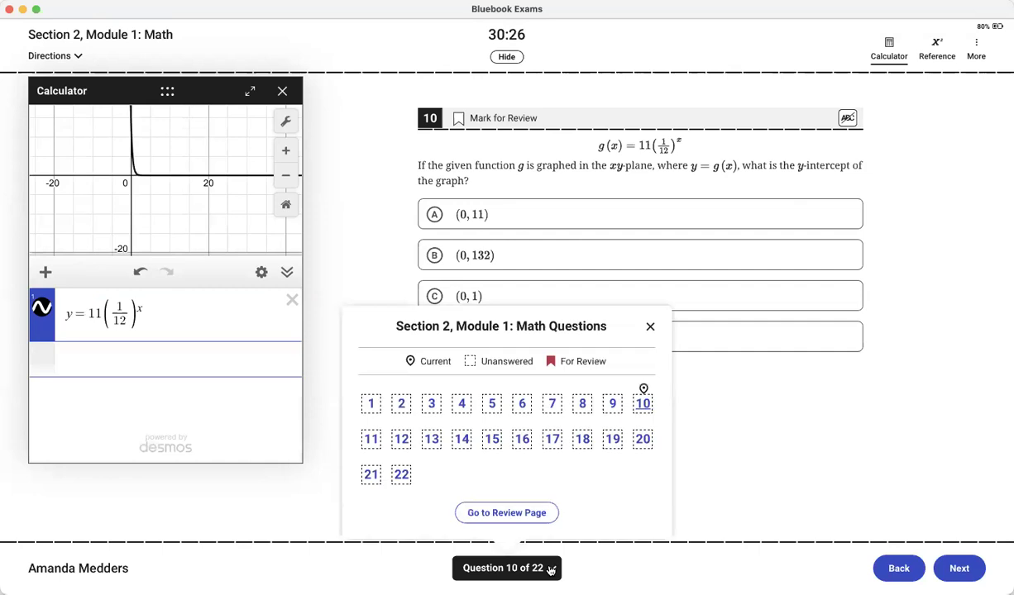
{"action": "left_click", "coordinate": [431, 439]}
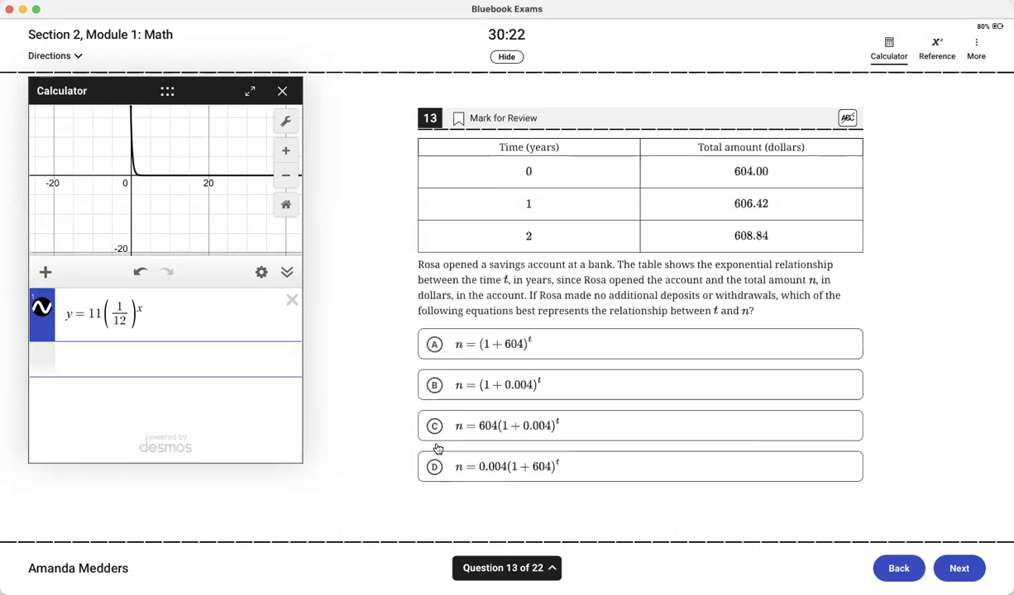
{"action": "left_click", "coordinate": [288, 300]}
{"action": "left_click", "coordinate": [109, 307]}
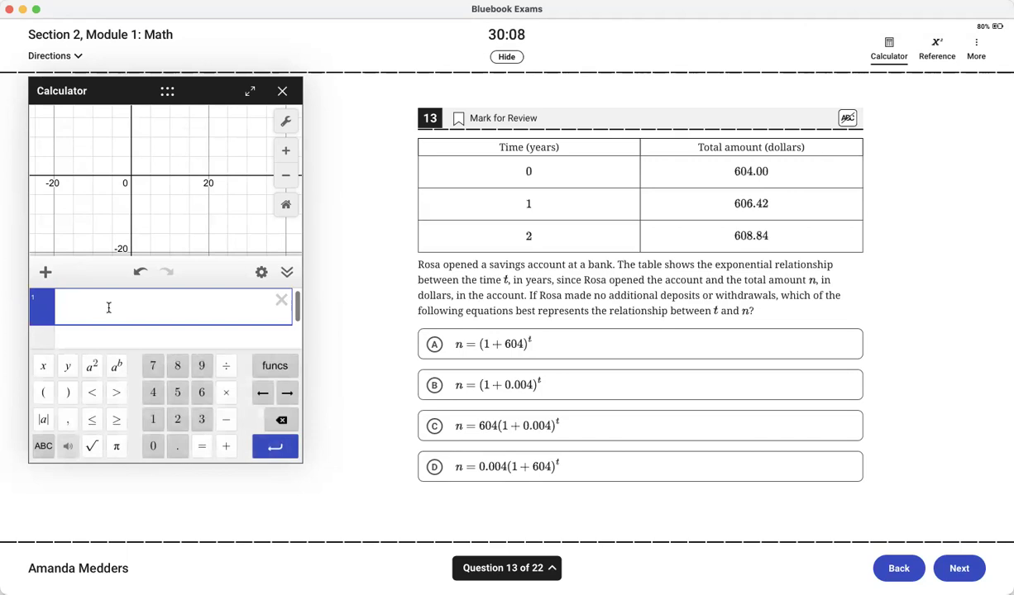
Enter (1+604)^0, compare with the table's first row, then replace 604 with 0.004.
{"action": "type", "text": "1"}
{"action": "key", "text": "BackSpace"}
{"action": "type", "text": "(1+604)"}
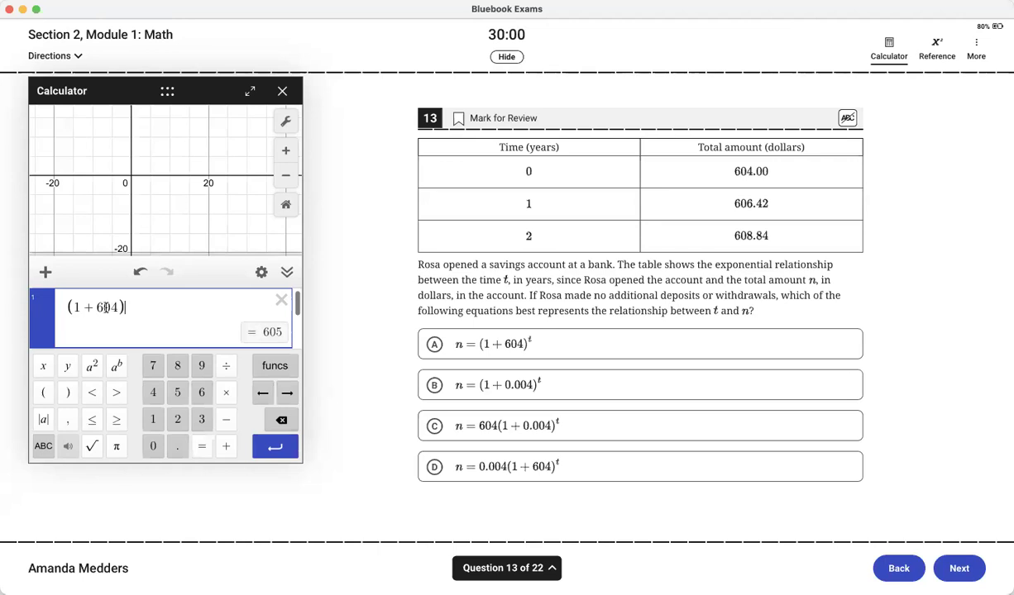
{"action": "type", "text": "^"}
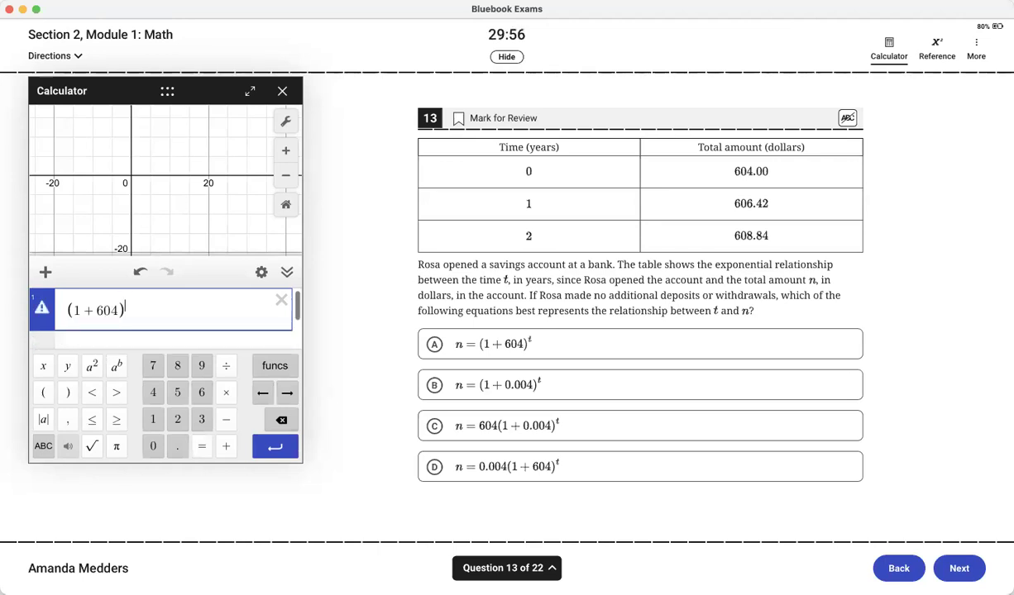
{"action": "type", "text": "0"}
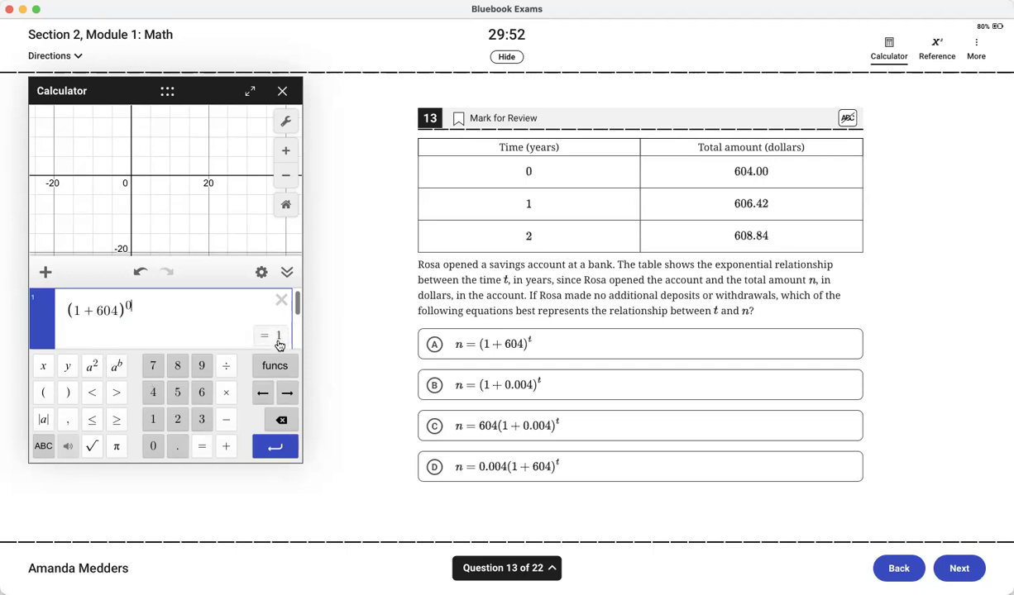
{"action": "left_click", "coordinate": [525, 171]}
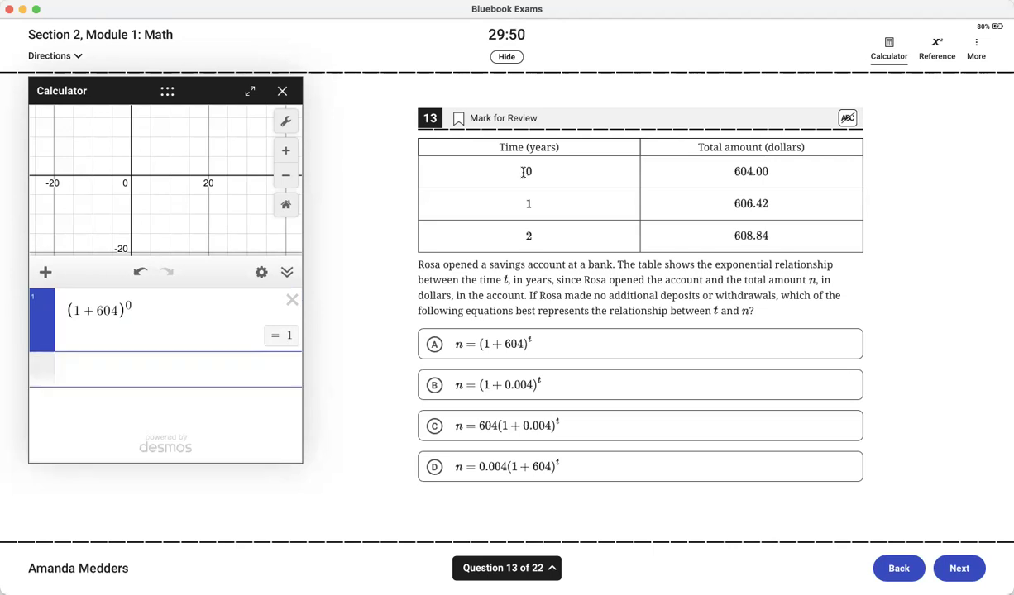
{"action": "left_click_drag", "start_coordinate": [524, 171], "coordinate": [777, 171]}
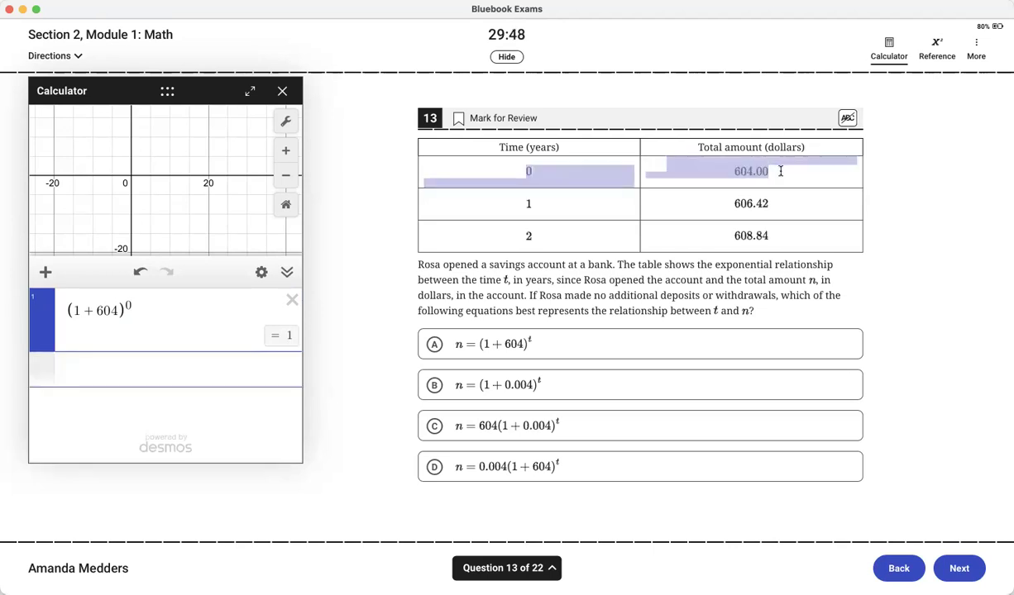
{"action": "left_click", "coordinate": [777, 170]}
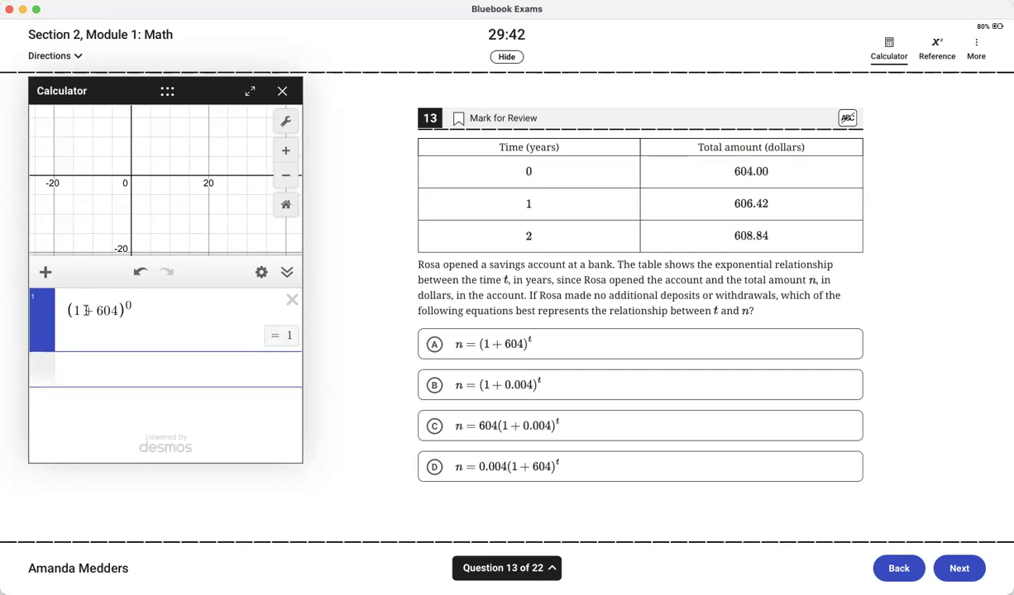
{"action": "left_click", "coordinate": [117, 310]}
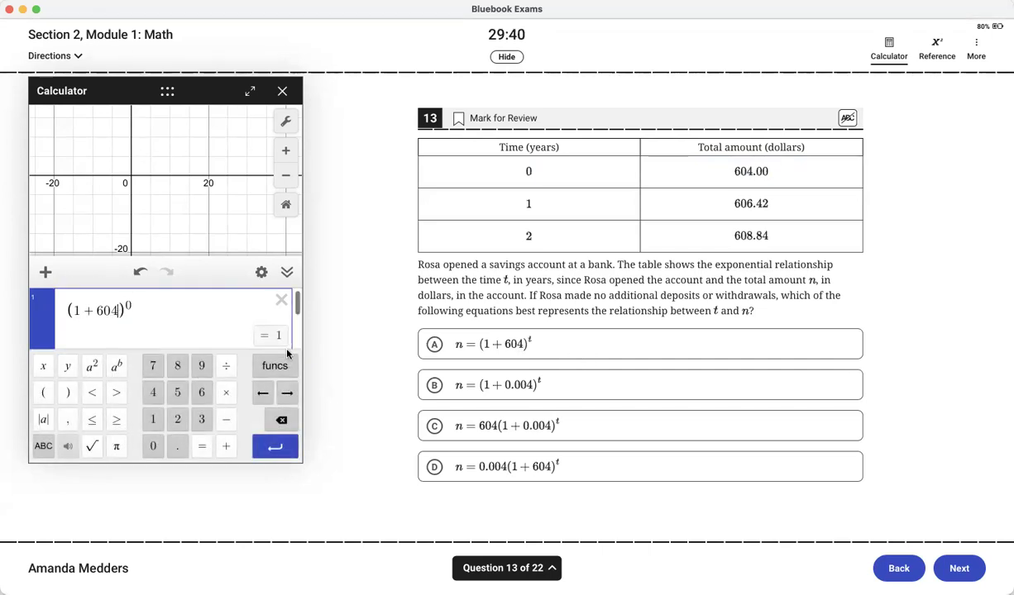
{"action": "key", "text": "BackSpace"}
{"action": "key", "text": "BackSpace"}
{"action": "key", "text": "BackSpace"}
{"action": "type", "text": "0."}
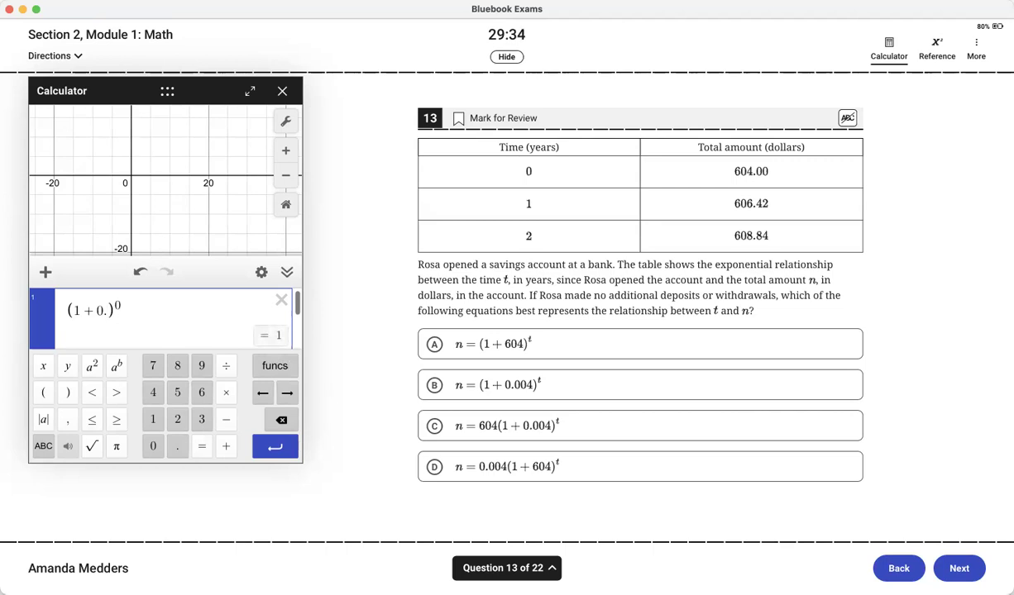
{"action": "type", "text": "004"}
Put 604 in front to evaluate 604(1 + 0.004)^0, giving 604.
{"action": "left_click", "coordinate": [131, 309]}
{"action": "left_click", "coordinate": [142, 306]}
{"action": "left_click", "coordinate": [95, 311]}
{"action": "left_click", "coordinate": [66, 310]}
{"action": "type", "text": "604"}
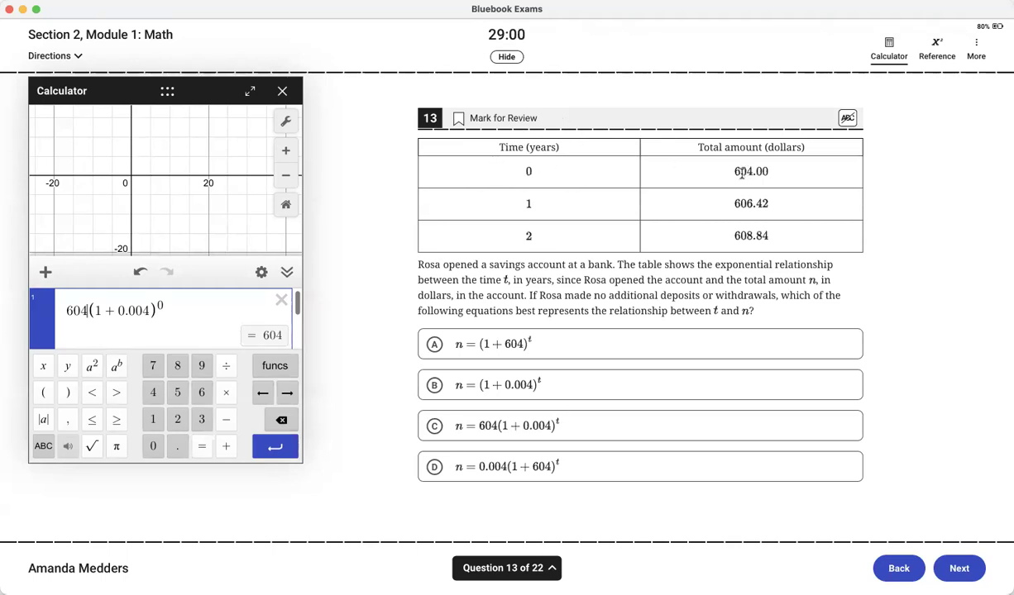
Change the exponent to 1 so the expression gives 606.416, matching the table's year-1 value.
{"action": "left_click_drag", "start_coordinate": [496, 171], "coordinate": [538, 171]}
{"action": "left_click", "coordinate": [538, 172]}
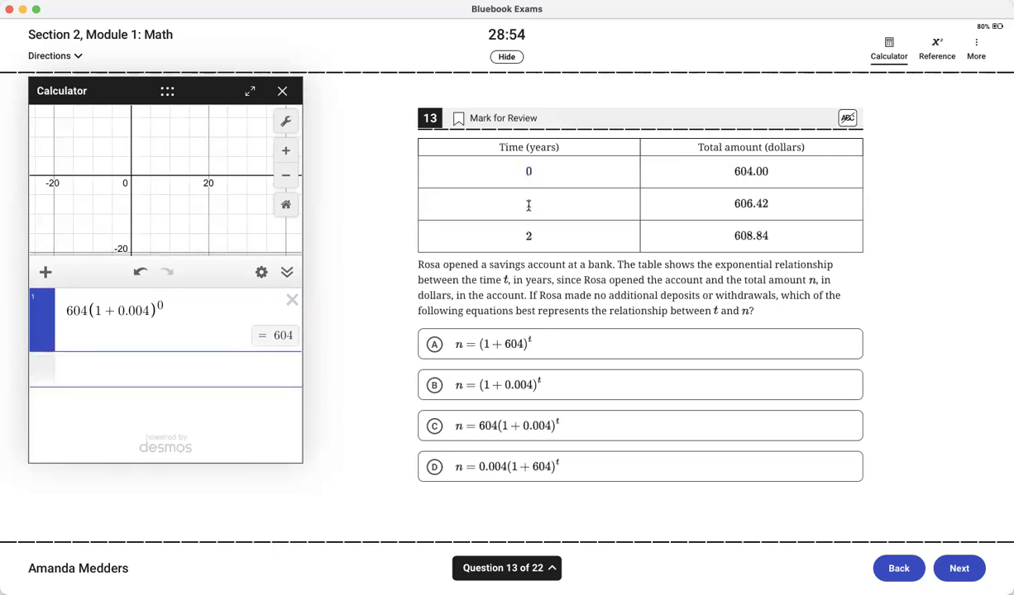
{"action": "left_click", "coordinate": [159, 306]}
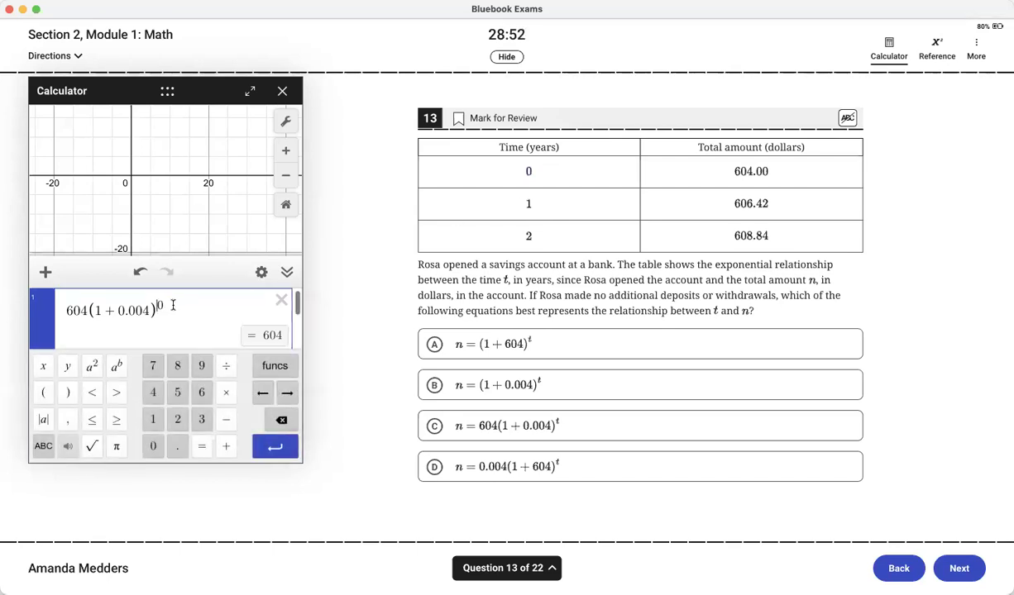
{"action": "key", "text": "BackSpace"}
{"action": "type", "text": "1"}
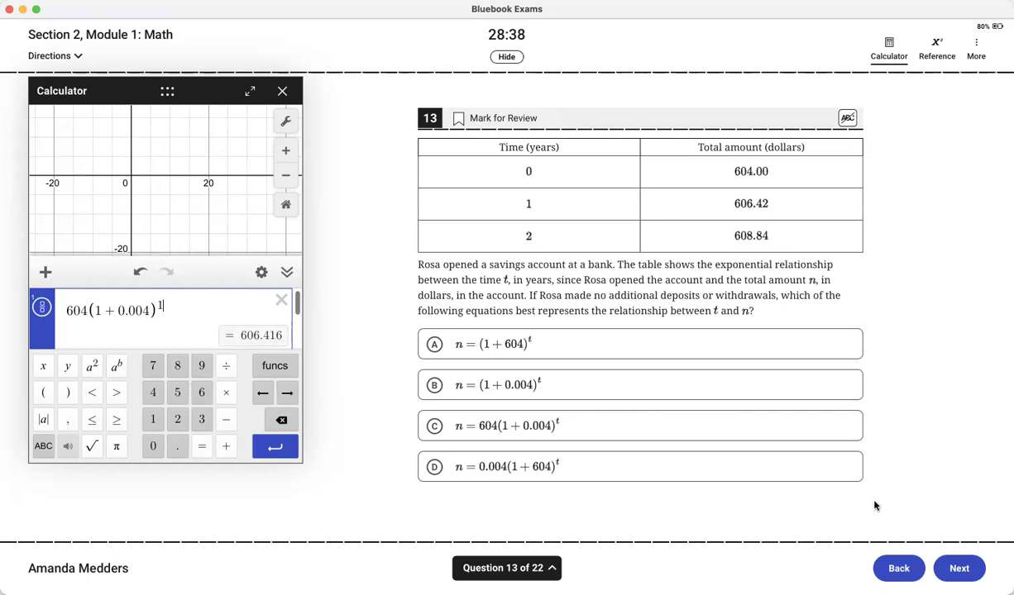
On question 14, replace the old expression with y = x + 20 and y = 8x, zooming out to their intersection.
{"action": "left_click", "coordinate": [972, 568]}
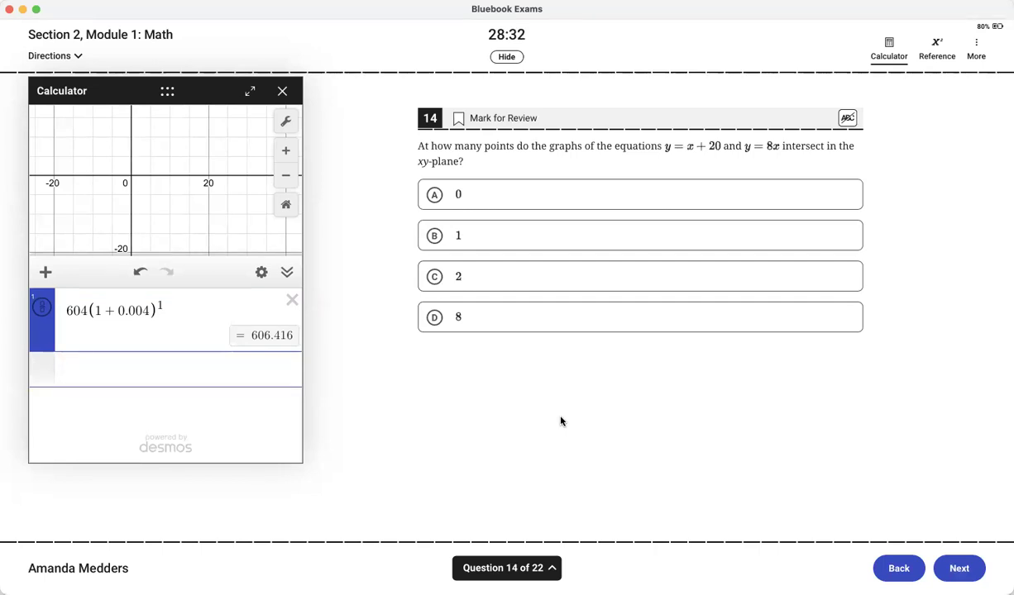
{"action": "left_click", "coordinate": [292, 300]}
{"action": "left_click", "coordinate": [107, 304]}
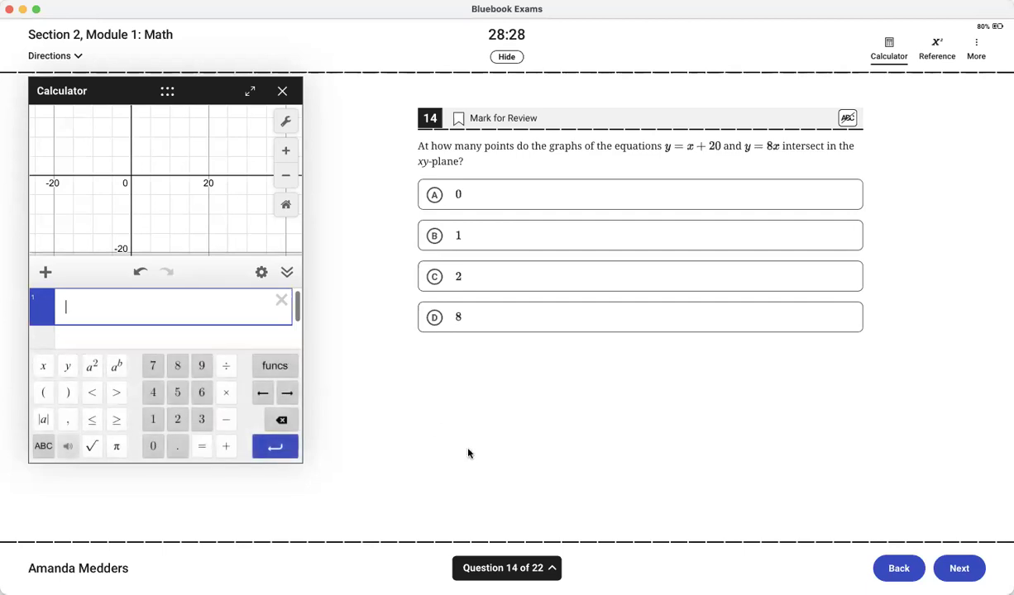
{"action": "type", "text": "y = x + 20"}
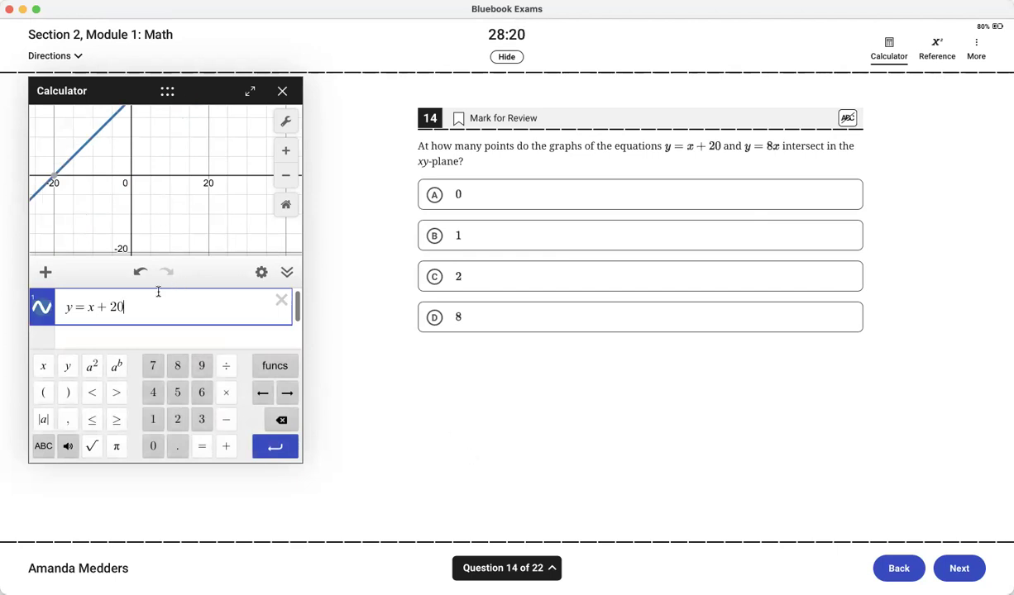
{"action": "left_click", "coordinate": [114, 336]}
{"action": "type", "text": "y=8x"}
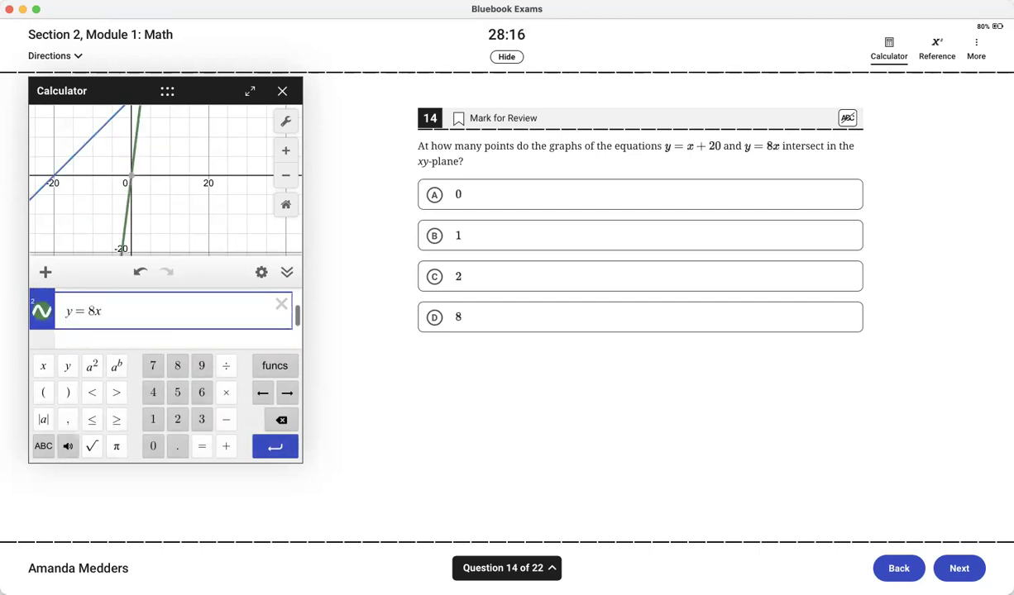
{"action": "left_click", "coordinate": [285, 175]}
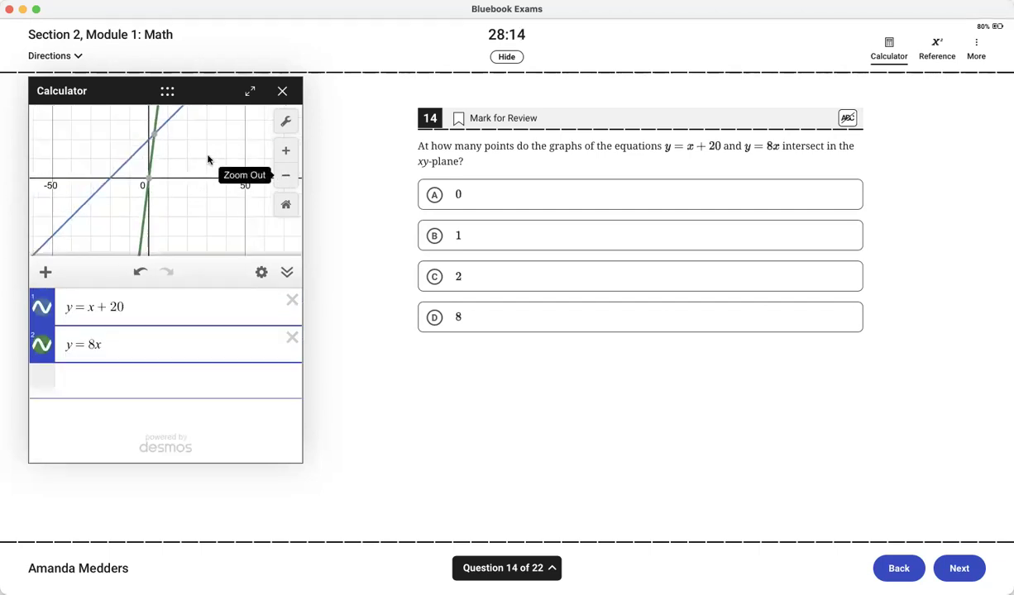
{"action": "mouse_move", "coordinate": [207, 158]}
{"action": "left_mouse_down"}
{"action": "mouse_move", "coordinate": [188, 238]}
{"action": "mouse_move", "coordinate": [219, 156]}
{"action": "mouse_move", "coordinate": [220, 203]}
{"action": "mouse_move", "coordinate": [169, 176]}
{"action": "left_mouse_up"}
{"action": "left_click", "coordinate": [169, 177]}
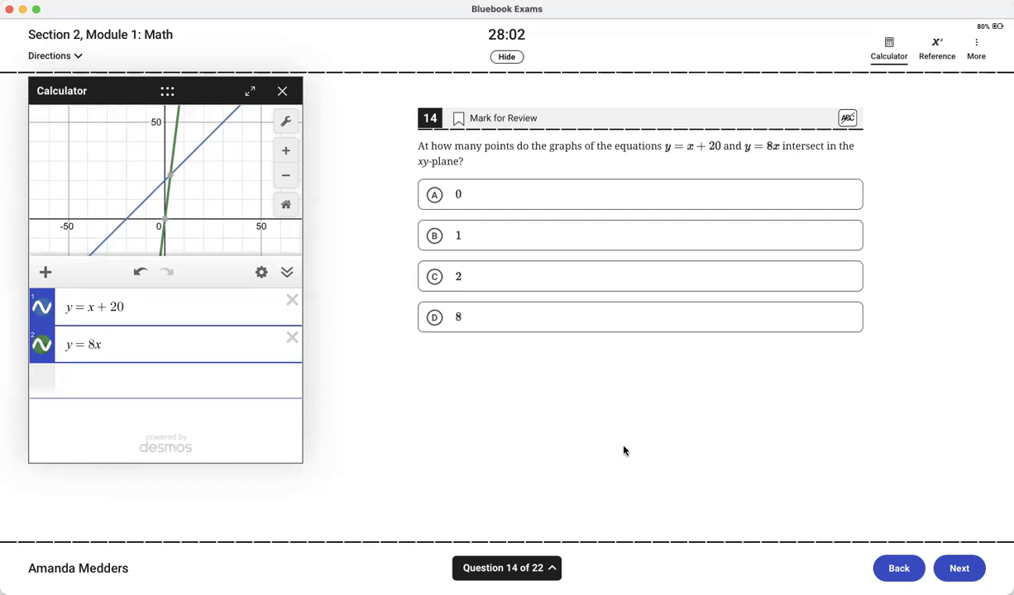
Go to question 18, delete the old expressions, and graph 6x + 7y = 28 and 2x + 2y = 10.
{"action": "left_click", "coordinate": [552, 568]}
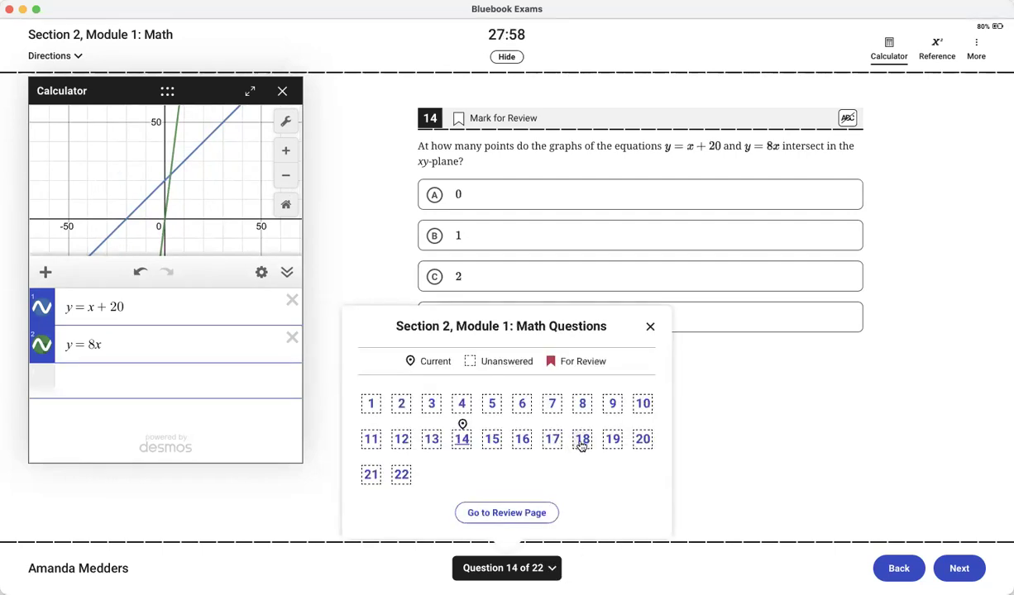
{"action": "left_click", "coordinate": [582, 441]}
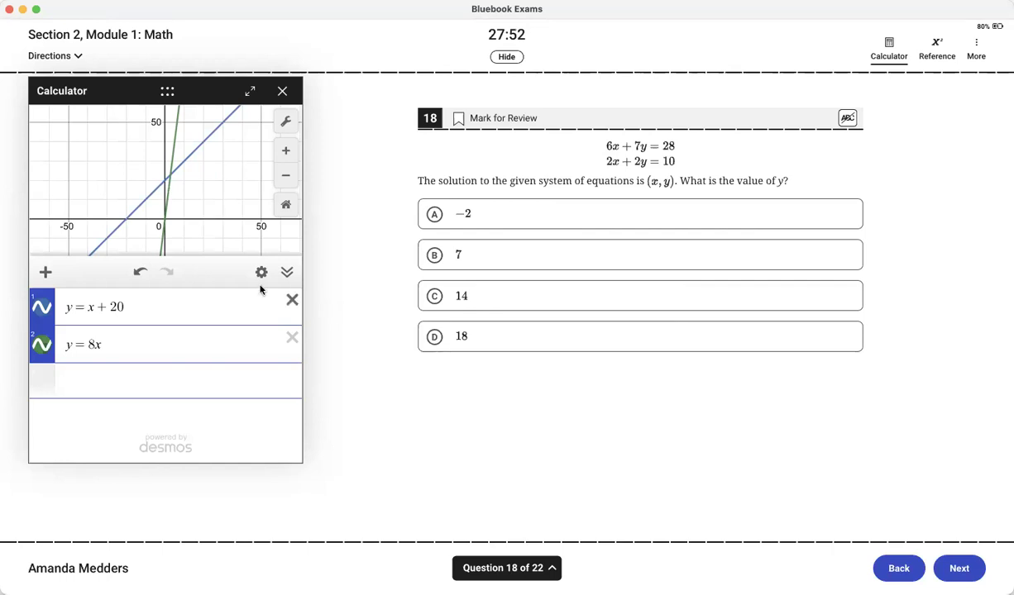
{"action": "left_click", "coordinate": [292, 300]}
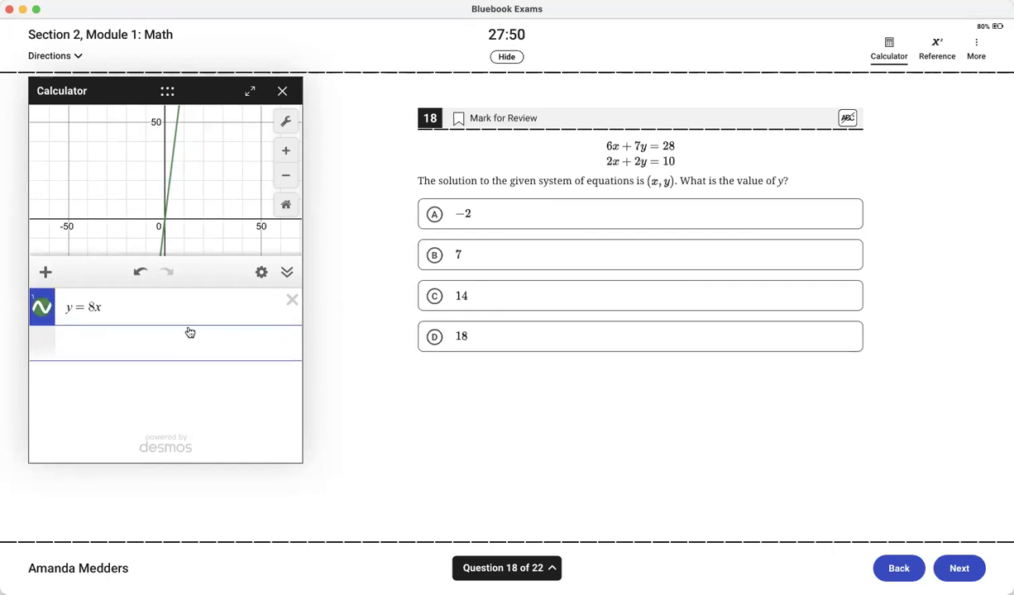
{"action": "left_click", "coordinate": [291, 300]}
{"action": "left_click", "coordinate": [133, 308]}
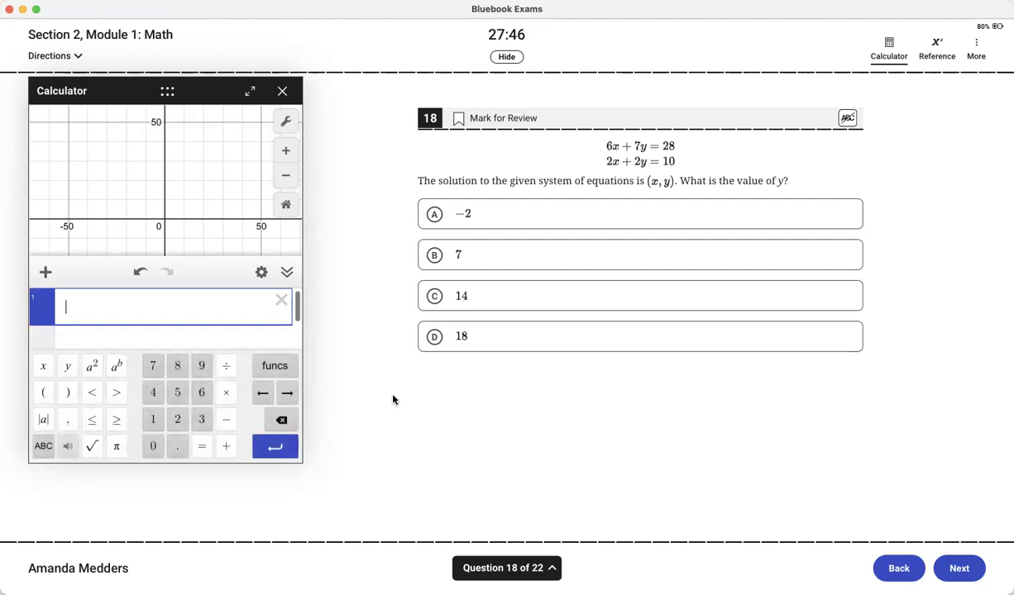
{"action": "type", "text": "6x "}
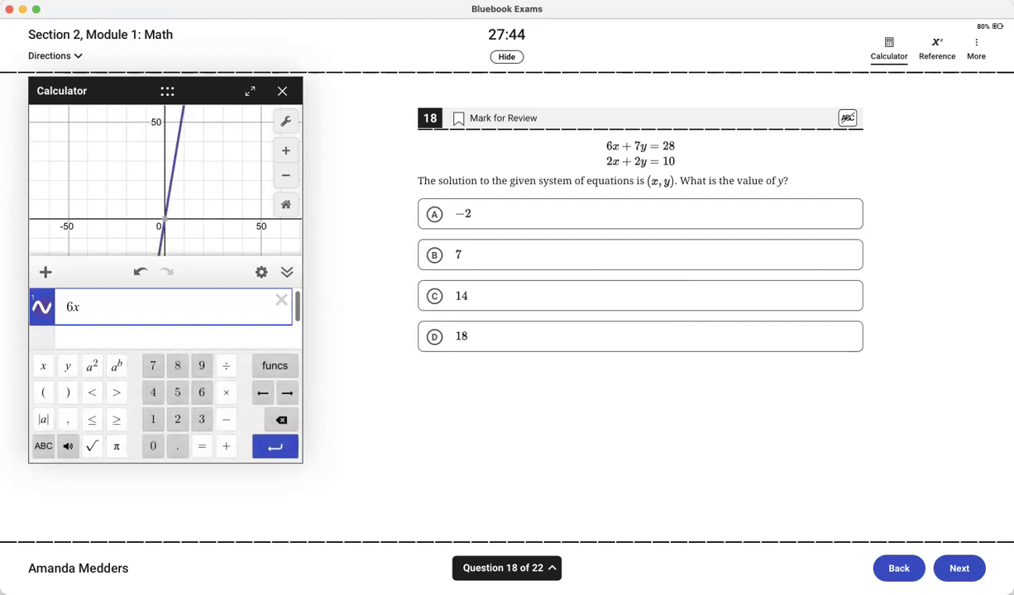
{"action": "type", "text": "+ 7"}
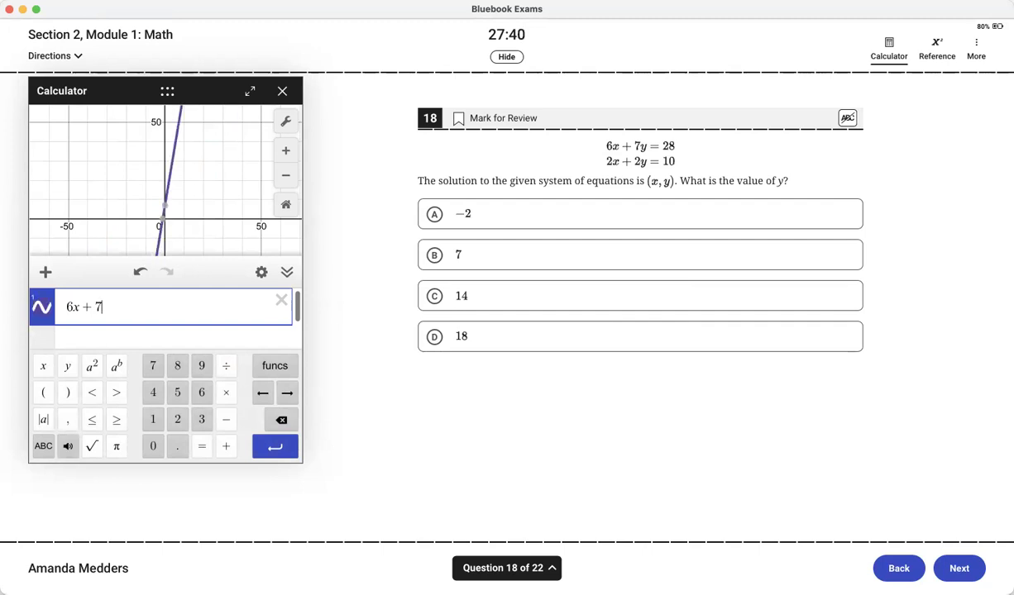
{"action": "type", "text": "y = 2"}
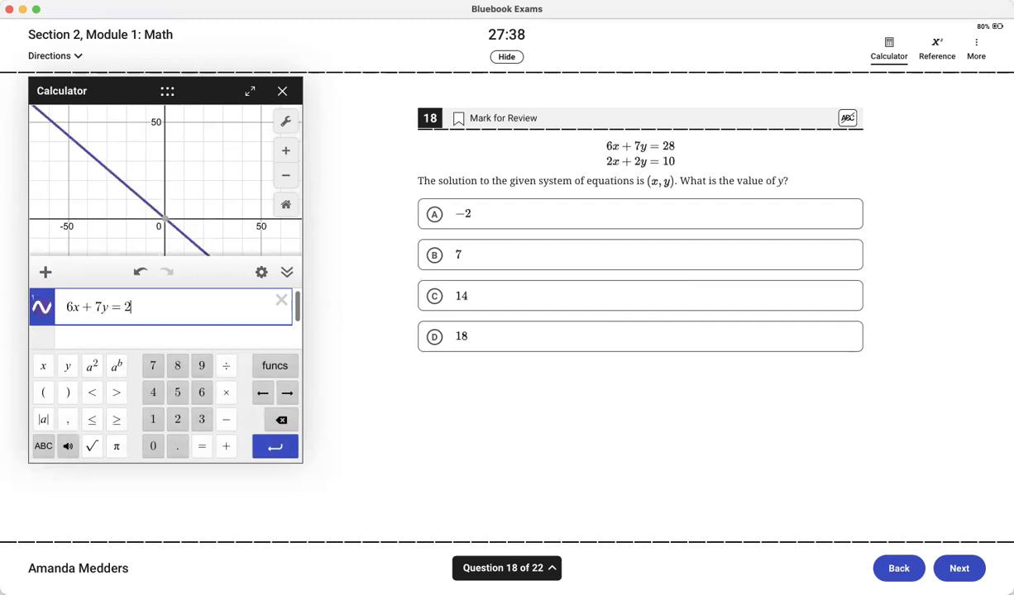
{"action": "type", "text": "8"}
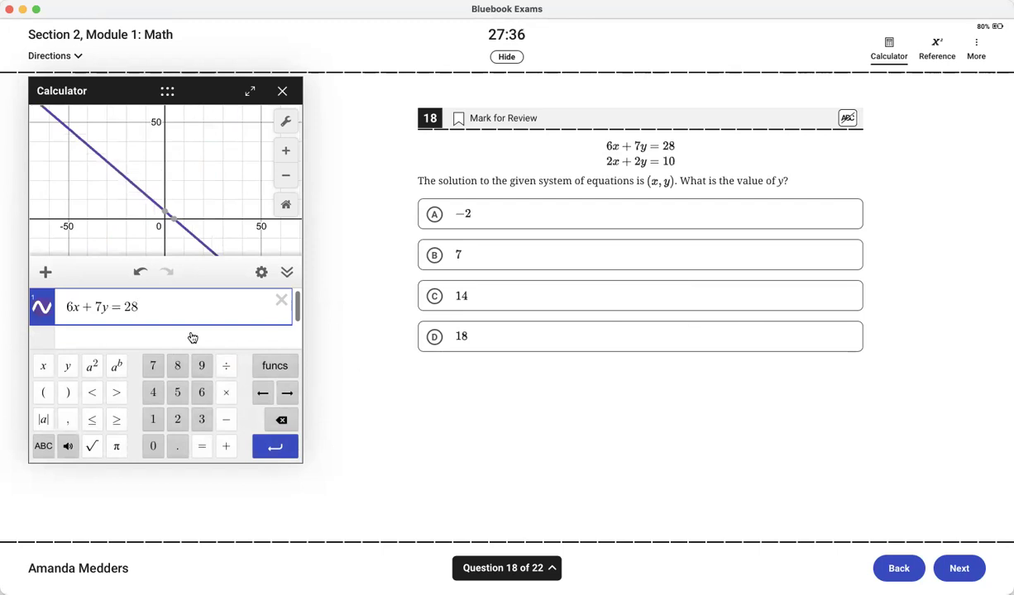
{"action": "left_click", "coordinate": [192, 338]}
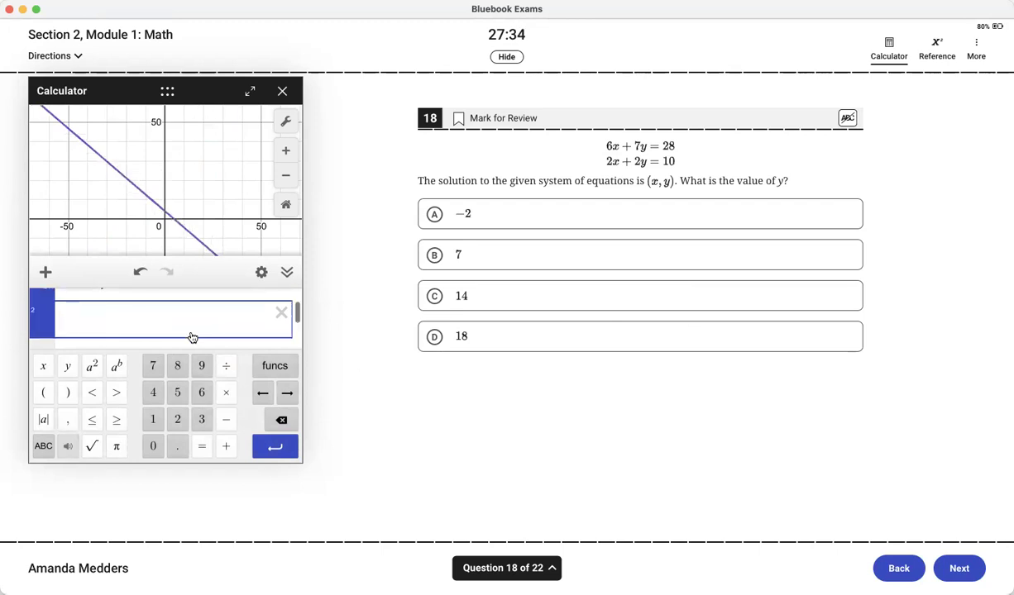
{"action": "type", "text": "2x+2y=10"}
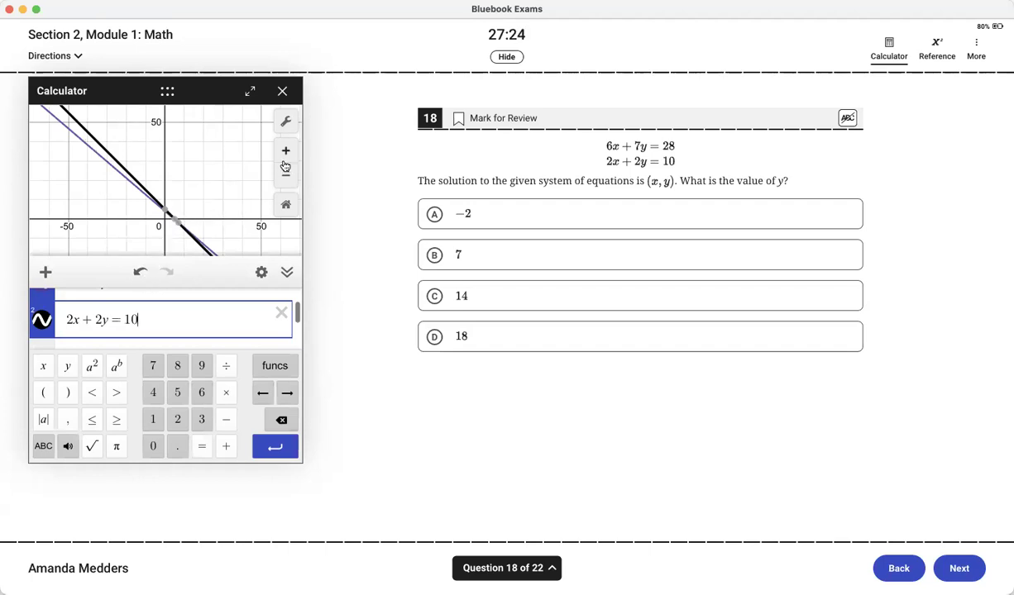
Zoom in on where the lines cross and label their intersection at (7, −2).
{"action": "left_click_drag", "start_coordinate": [226, 204], "coordinate": [219, 138]}
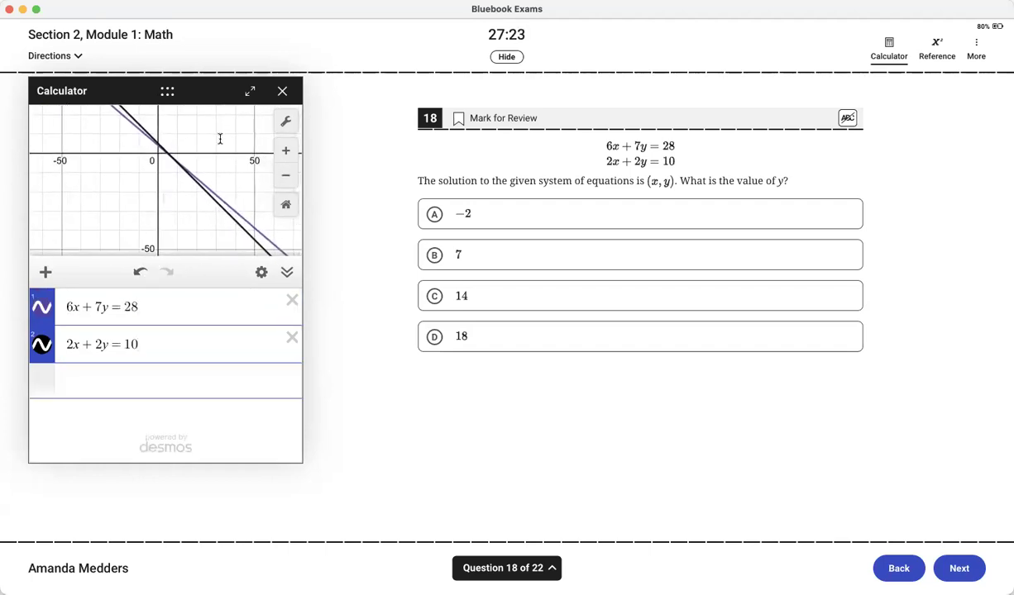
{"action": "left_click", "coordinate": [286, 151]}
{"action": "left_click", "coordinate": [286, 153]}
{"action": "left_click_drag", "start_coordinate": [175, 142], "coordinate": [154, 227]}
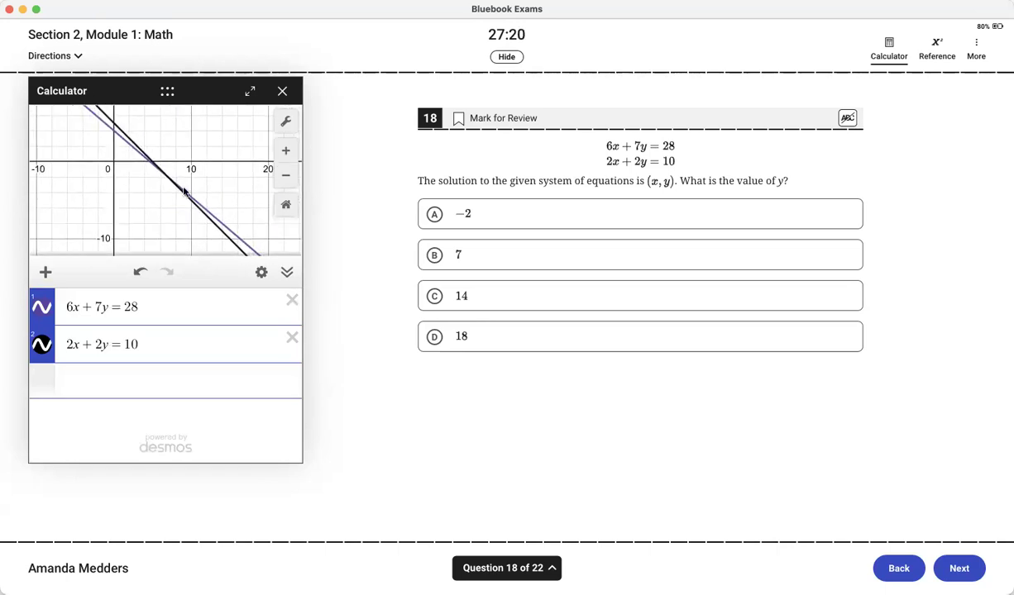
{"action": "left_click", "coordinate": [286, 150]}
{"action": "left_click", "coordinate": [287, 150]}
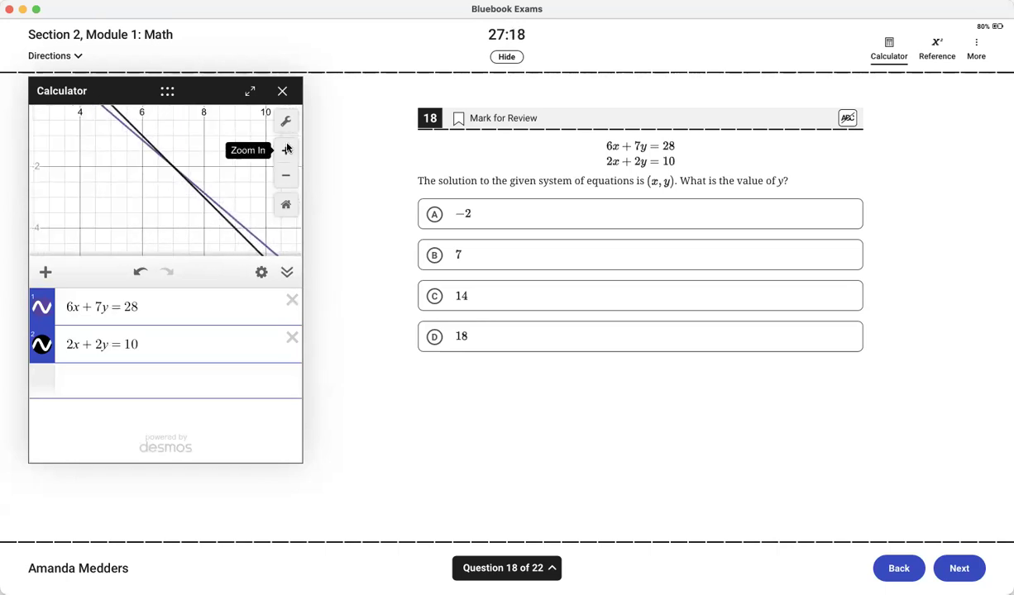
{"action": "left_click", "coordinate": [174, 169]}
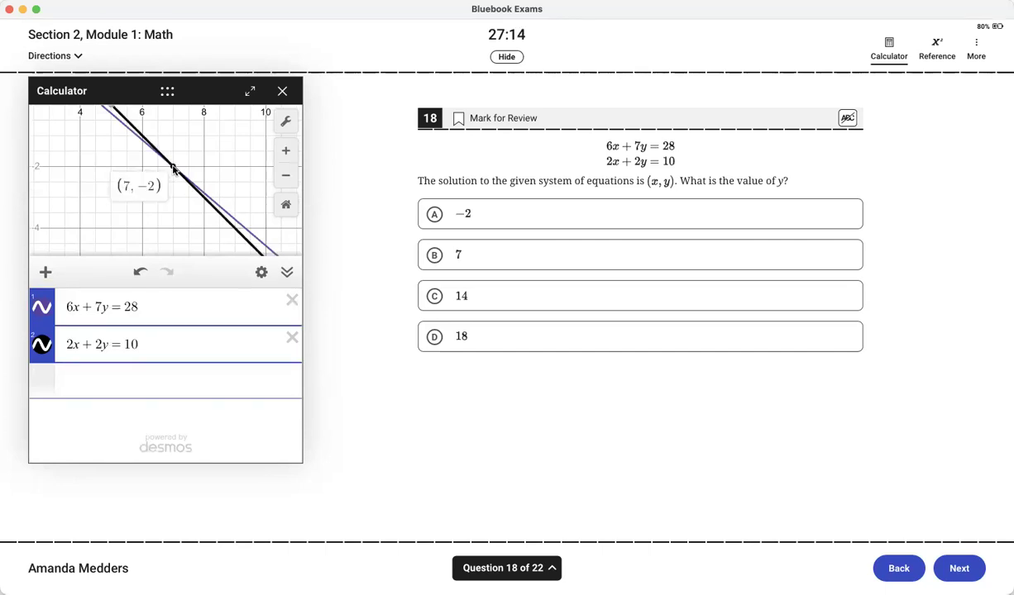
{"action": "left_click", "coordinate": [174, 170]}
{"action": "left_click", "coordinate": [174, 170]}
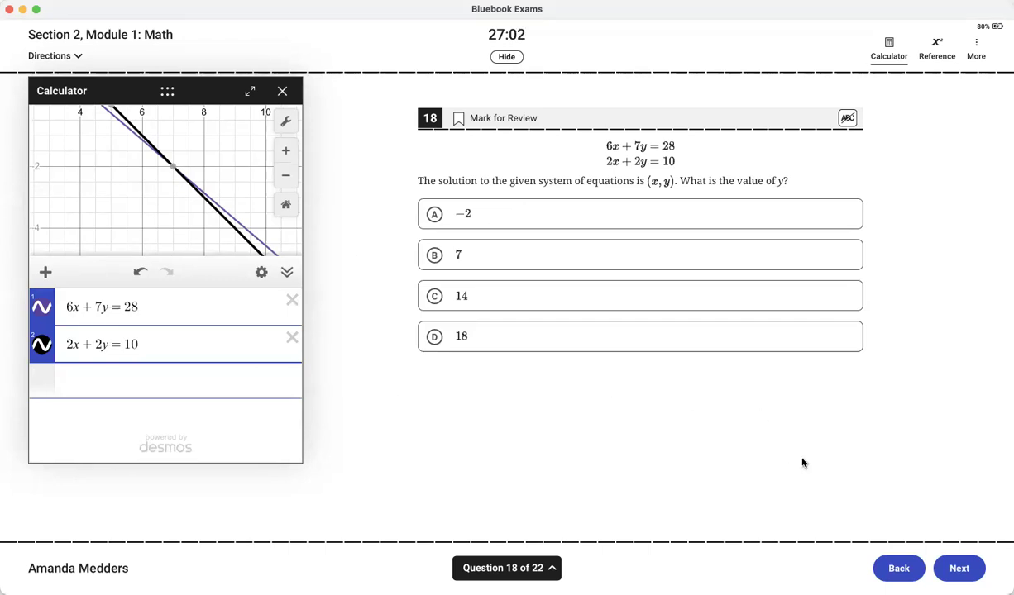
Go to question 20 and replace both lines with y = 4x² − 50x + 126.
{"action": "left_click", "coordinate": [551, 569]}
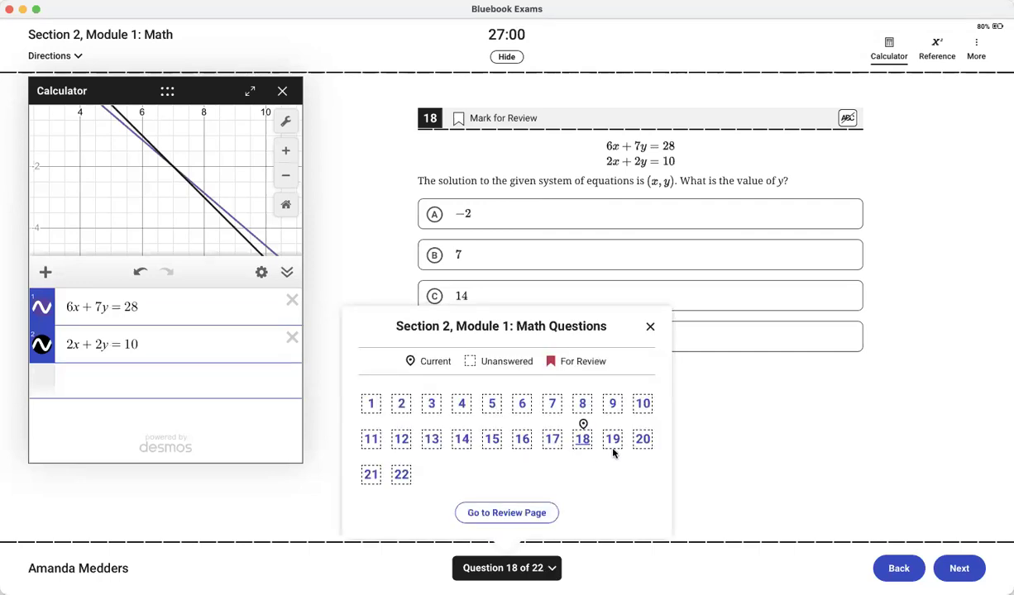
{"action": "left_click", "coordinate": [642, 439]}
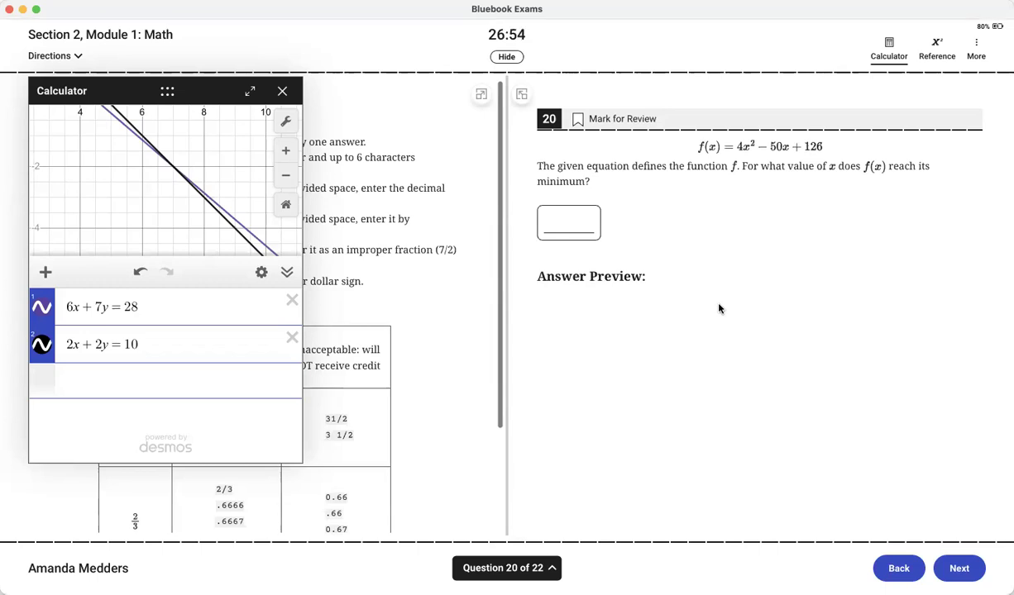
{"action": "left_click", "coordinate": [292, 300]}
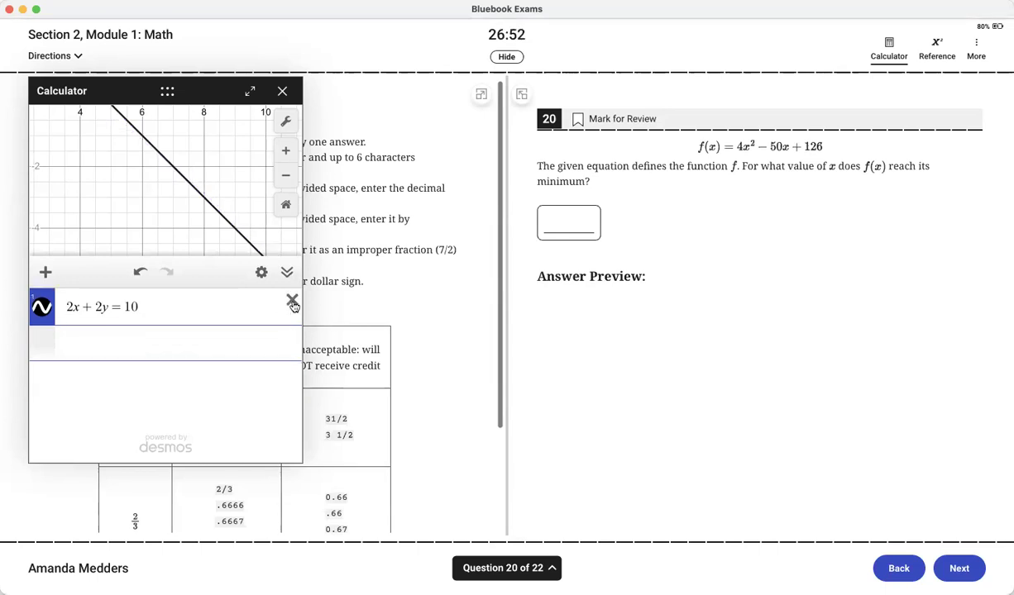
{"action": "left_click", "coordinate": [292, 301]}
{"action": "left_click", "coordinate": [149, 307]}
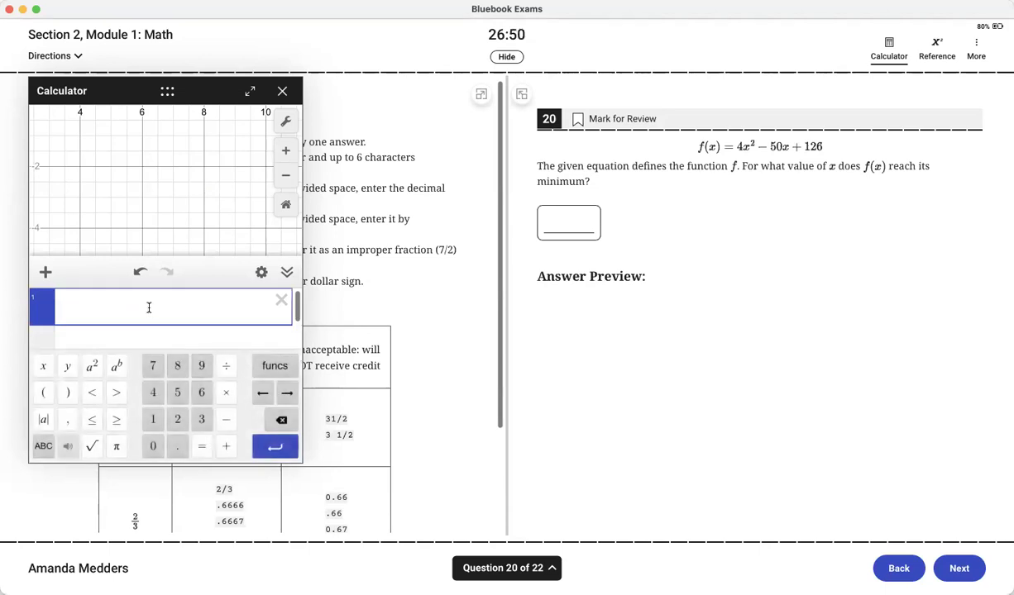
{"action": "type", "text": "y=4x"}
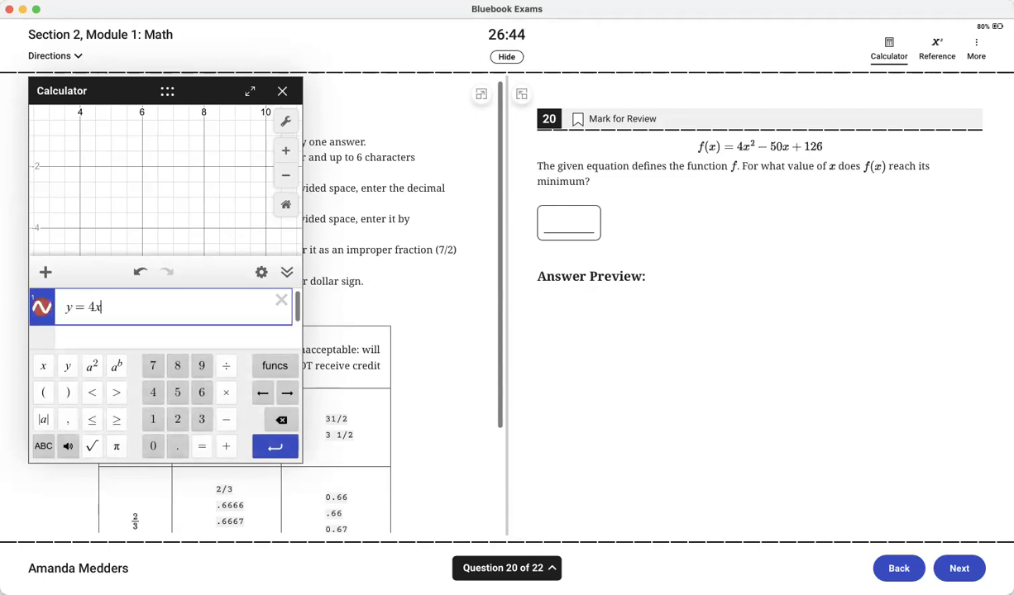
{"action": "type", "text": "^2"}
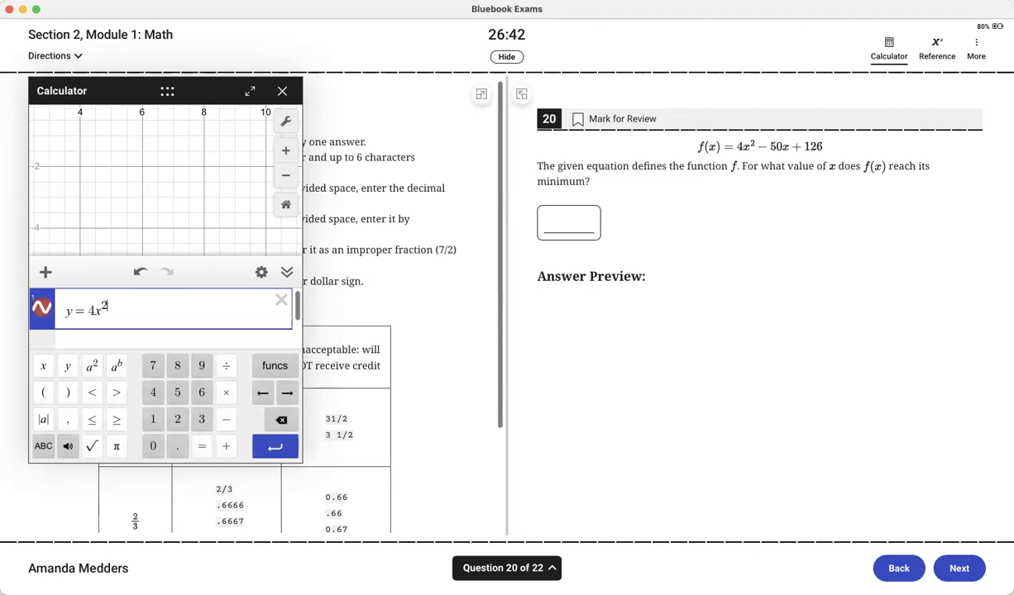
{"action": "key", "text": "Right"}
{"action": "type", "text": "-"}
{"action": "key", "text": "BackSpace"}
{"action": "type", "text": "-50"}
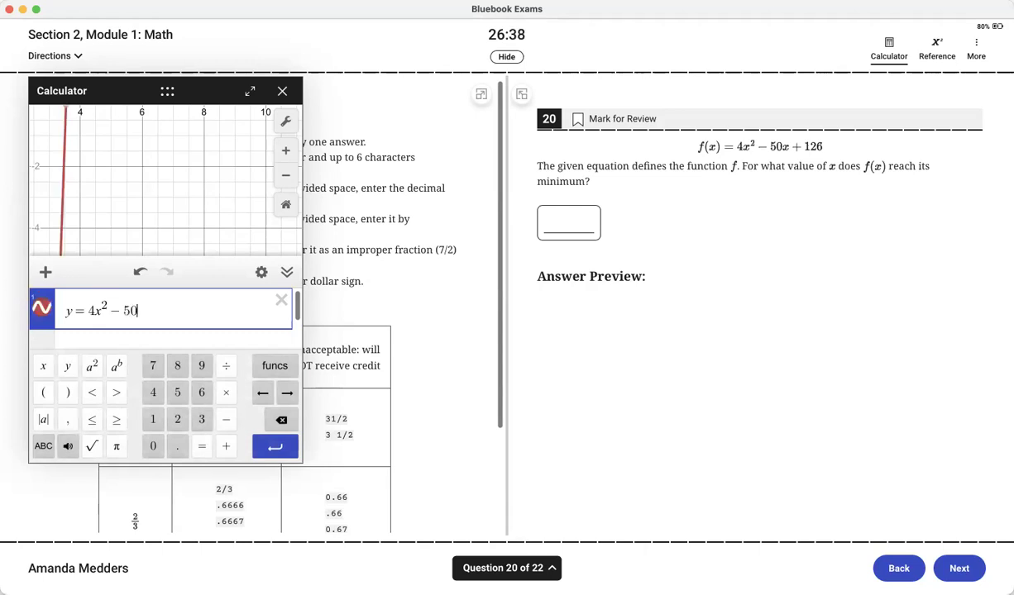
{"action": "type", "text": "x+126"}
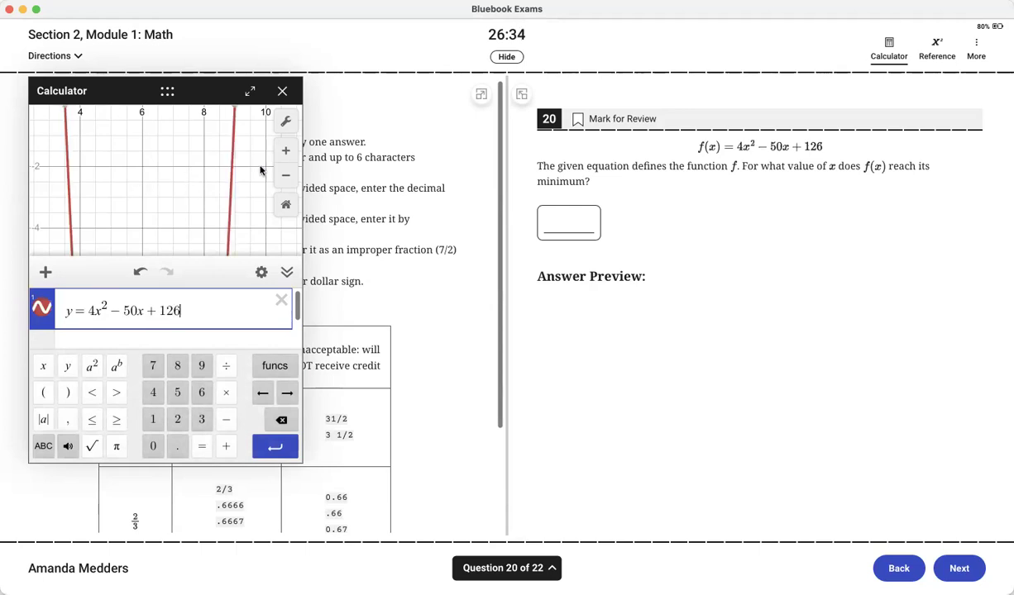
Zoom out to the whole parabola and pin its minimum at (6.25, −30.25).
{"action": "left_click", "coordinate": [285, 176]}
{"action": "left_click", "coordinate": [286, 179]}
{"action": "left_click_drag", "start_coordinate": [222, 227], "coordinate": [233, 145]}
{"action": "left_click", "coordinate": [287, 181]}
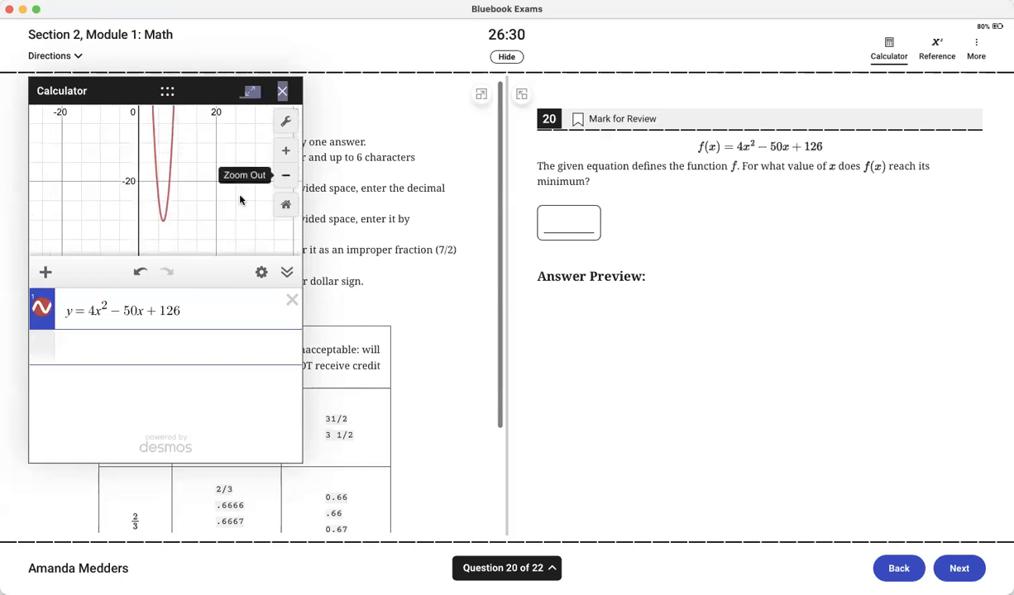
{"action": "left_click", "coordinate": [163, 223]}
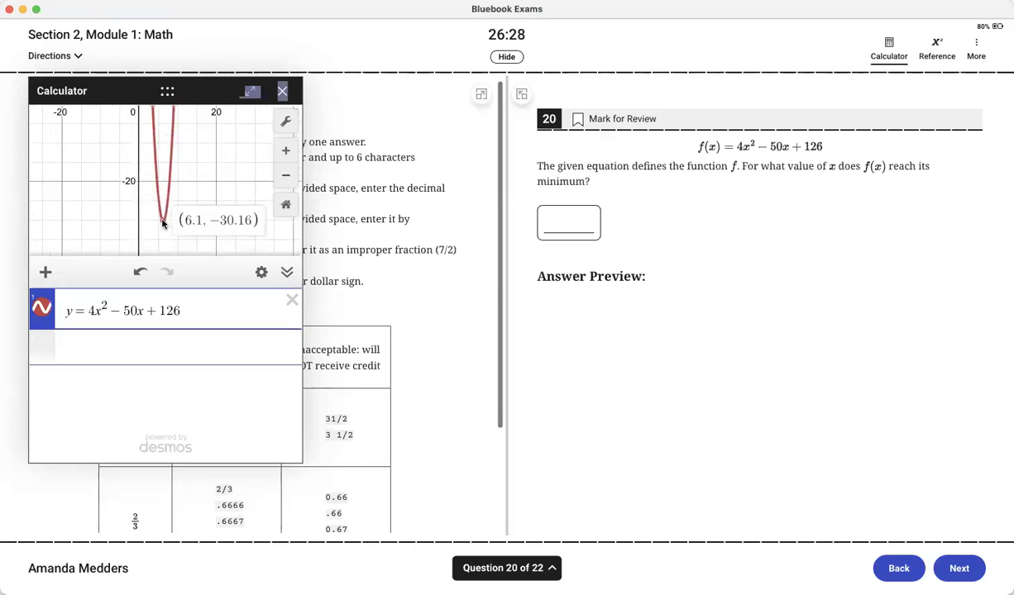
{"action": "left_click", "coordinate": [163, 221]}
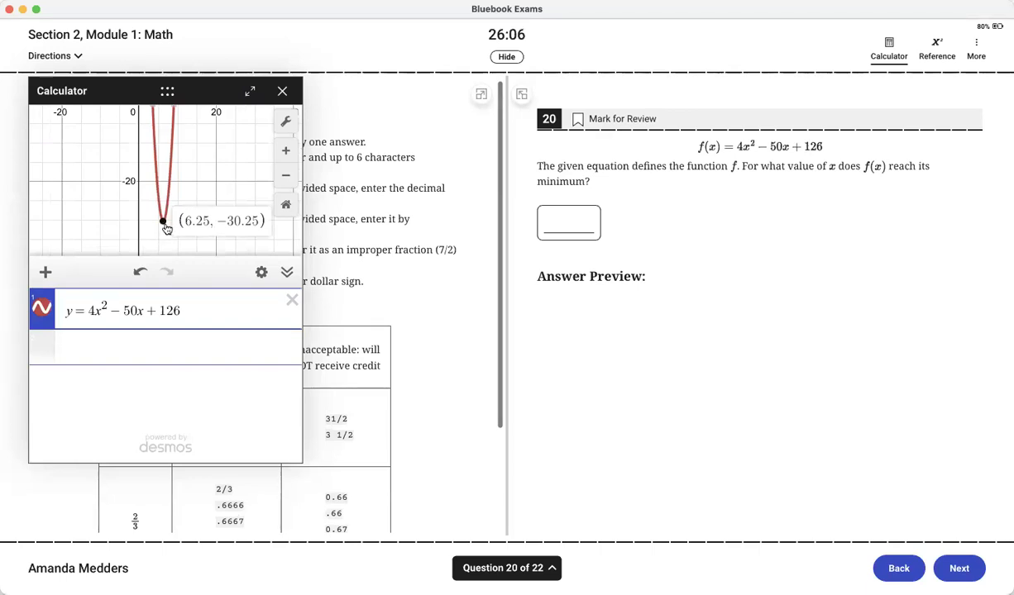
Go to question 22, remove the old parabola, and enter 2y = c.
{"action": "left_click", "coordinate": [552, 571]}
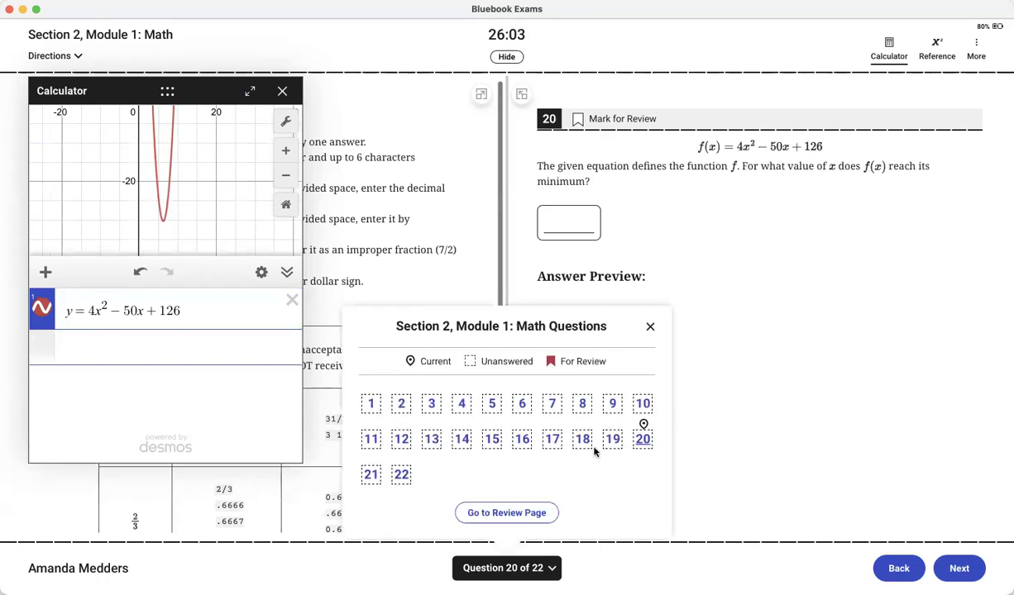
{"action": "left_click", "coordinate": [403, 480]}
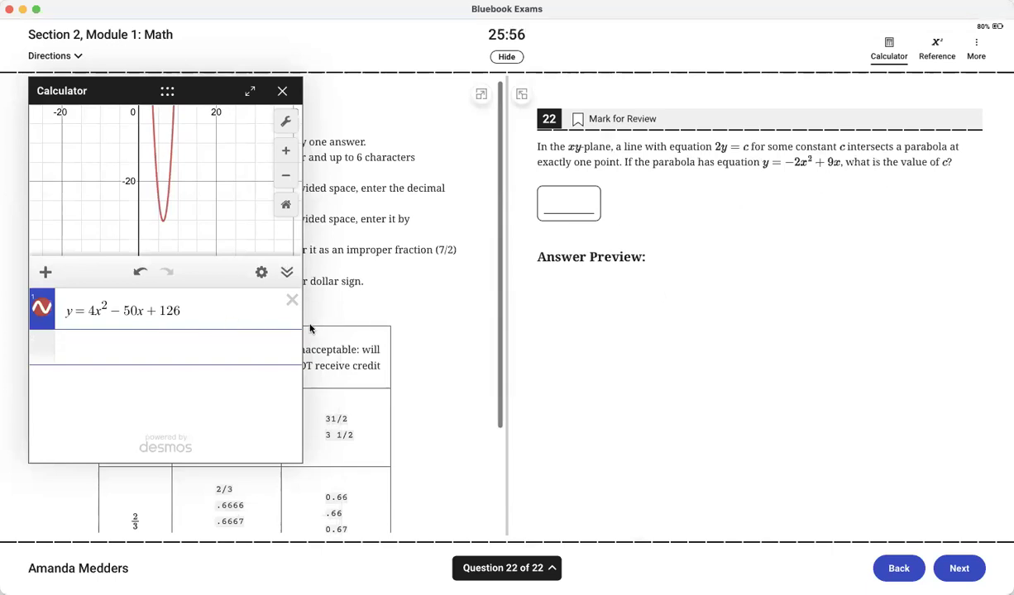
{"action": "left_click", "coordinate": [291, 300]}
{"action": "left_click", "coordinate": [149, 305]}
{"action": "type", "text": "2y = c"}
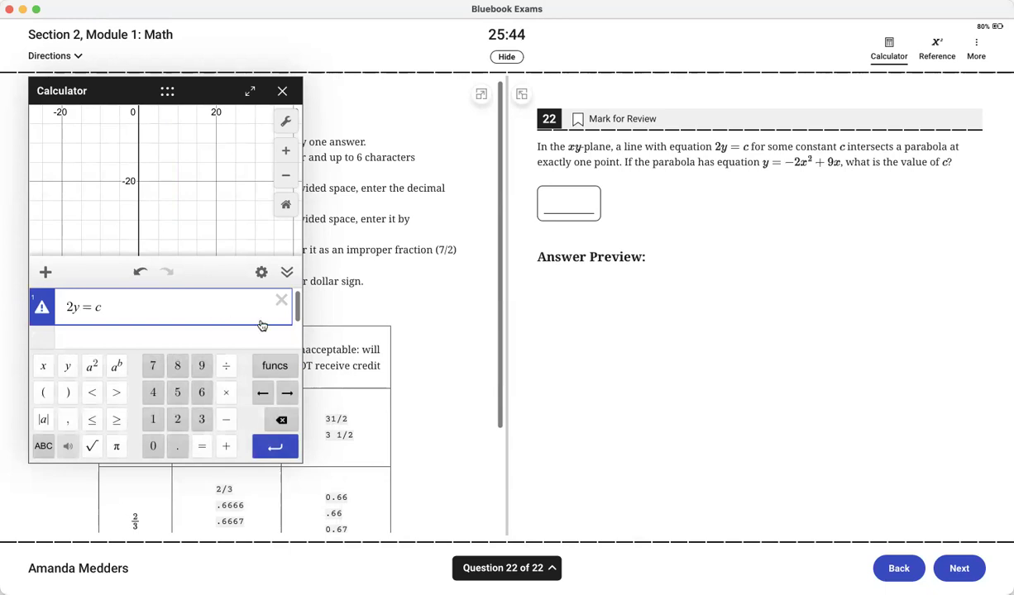
Replace 2y = c with y = −2x² + 9x and pan so the x-axis shows.
{"action": "left_click", "coordinate": [281, 301]}
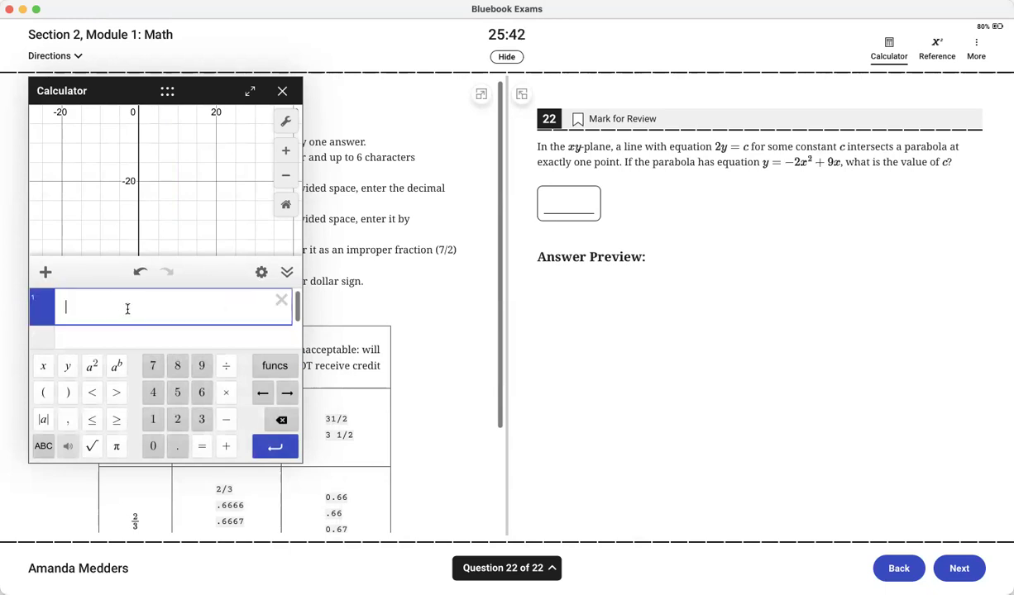
{"action": "type", "text": "y=-2x"}
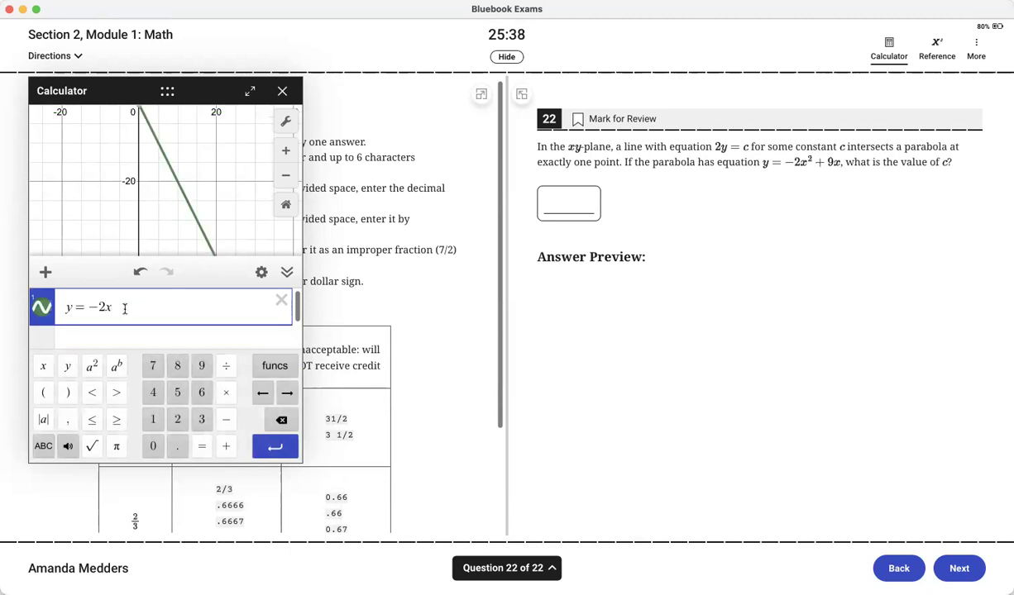
{"action": "left_click", "coordinate": [93, 368]}
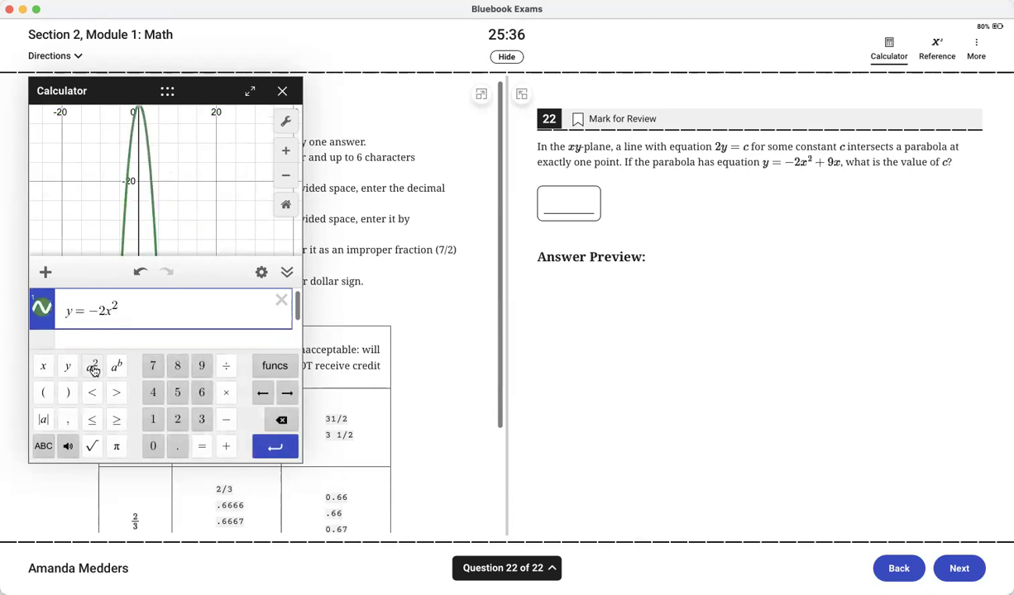
{"action": "type", "text": "+9x"}
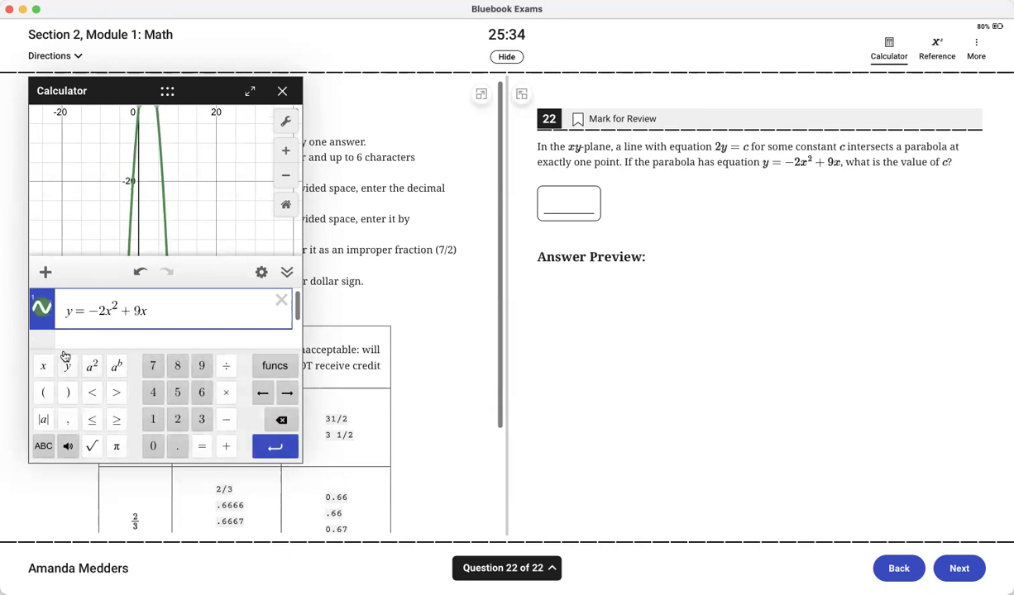
{"action": "mouse_move", "coordinate": [191, 203]}
{"action": "left_mouse_down"}
{"action": "mouse_move", "coordinate": [192, 231]}
{"action": "mouse_move", "coordinate": [192, 183]}
{"action": "left_mouse_up"}
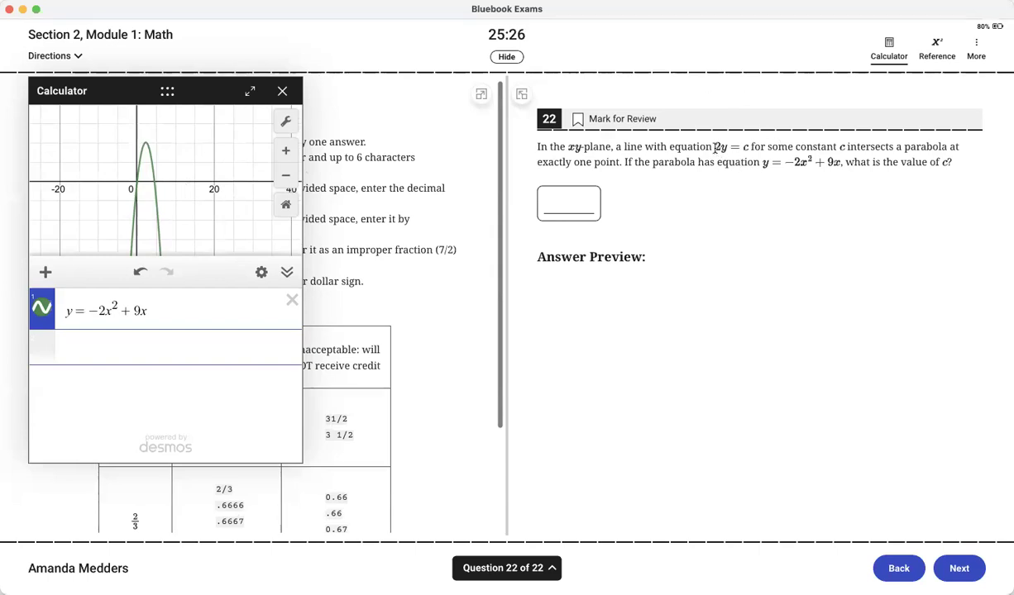
Ink 'y =' beside Answer Preview and an arrowed horizontal line across the parabola's top.
{"action": "left_click_drag", "start_coordinate": [714, 146], "coordinate": [746, 146]}
{"action": "left_click", "coordinate": [635, 107]}
{"action": "mouse_move", "coordinate": [738, 242]}
{"action": "left_mouse_down"}
{"action": "mouse_move", "coordinate": [749, 244]}
{"action": "mouse_move", "coordinate": [744, 285]}
{"action": "left_mouse_up"}
{"action": "left_click_drag", "start_coordinate": [758, 247], "coordinate": [767, 246]}
{"action": "mouse_move", "coordinate": [758, 251]}
{"action": "left_mouse_down"}
{"action": "mouse_move", "coordinate": [798, 240]}
{"action": "mouse_move", "coordinate": [790, 265]}
{"action": "mouse_move", "coordinate": [799, 267]}
{"action": "left_mouse_up"}
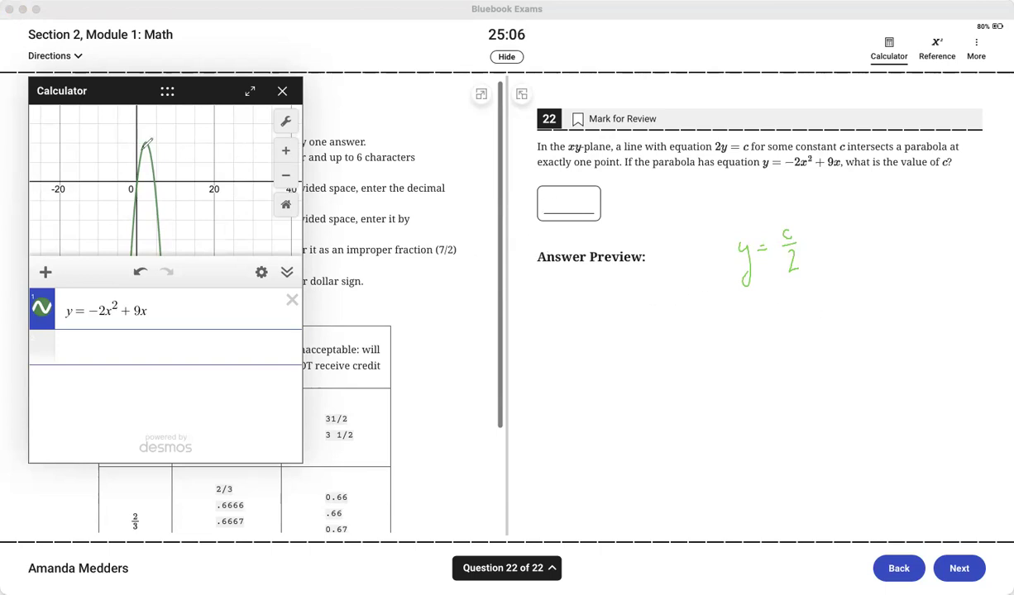
{"action": "mouse_move", "coordinate": [98, 141]}
{"action": "left_mouse_down"}
{"action": "mouse_move", "coordinate": [210, 145]}
{"action": "mouse_move", "coordinate": [200, 150]}
{"action": "left_mouse_up"}
{"action": "left_click_drag", "start_coordinate": [103, 139], "coordinate": [93, 145]}
{"action": "left_click_drag", "start_coordinate": [94, 145], "coordinate": [103, 150]}
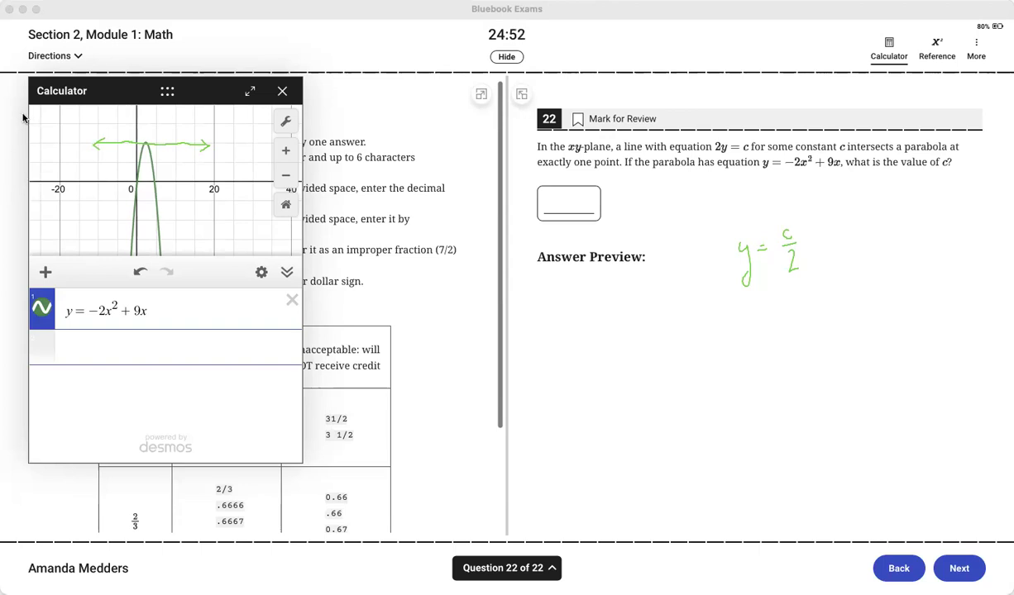
Pin the parabola's vertex coordinates at (2.25, 10.125).
{"action": "left_click", "coordinate": [145, 146]}
{"action": "left_click", "coordinate": [145, 146]}
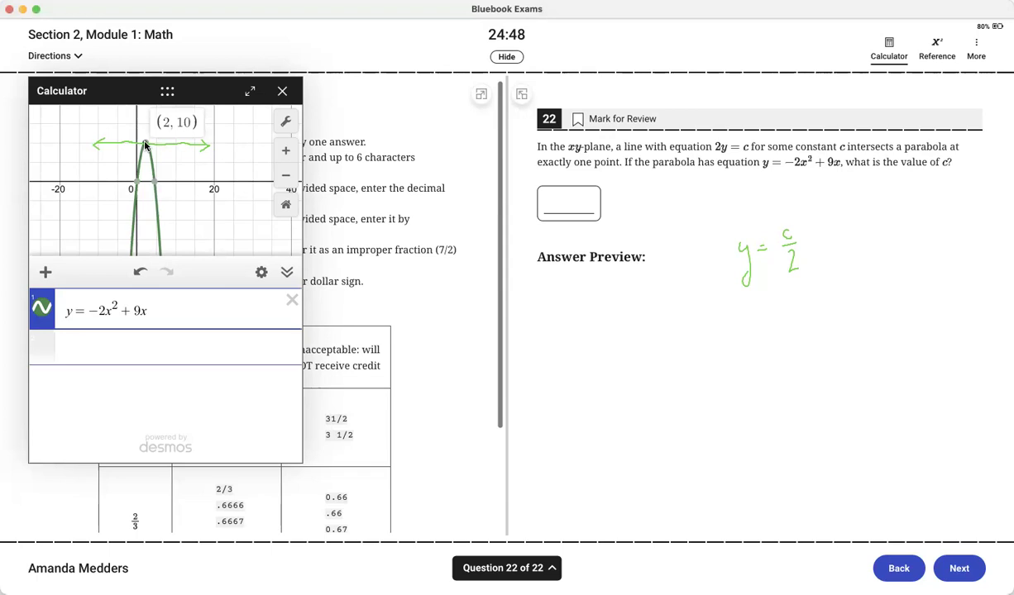
{"action": "left_click", "coordinate": [145, 142]}
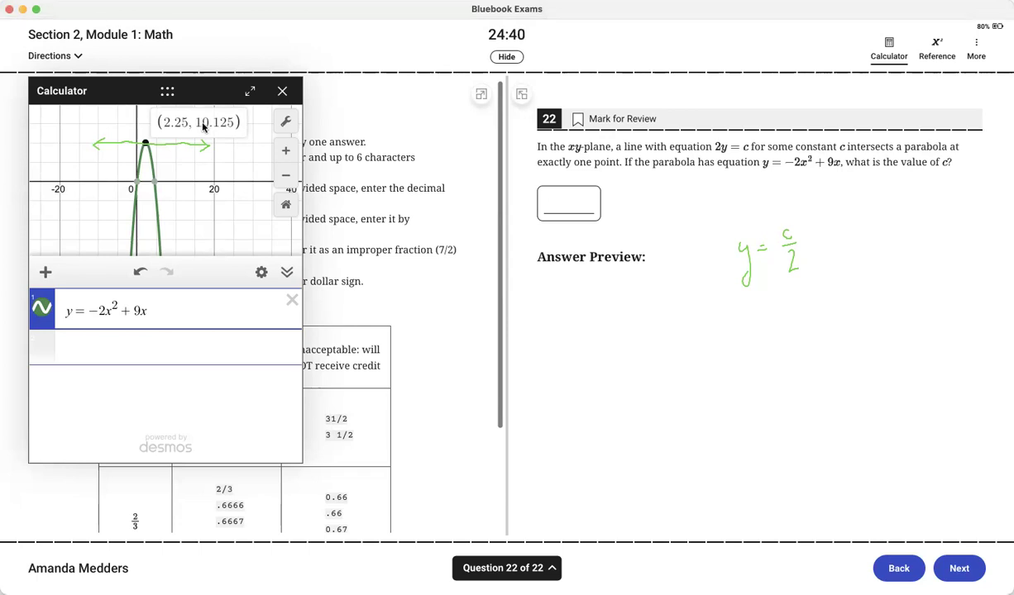
Compute 10.125 × 2 = 20.25, checking it as the fraction 81/4 and back to decimal.
{"action": "left_click", "coordinate": [81, 352]}
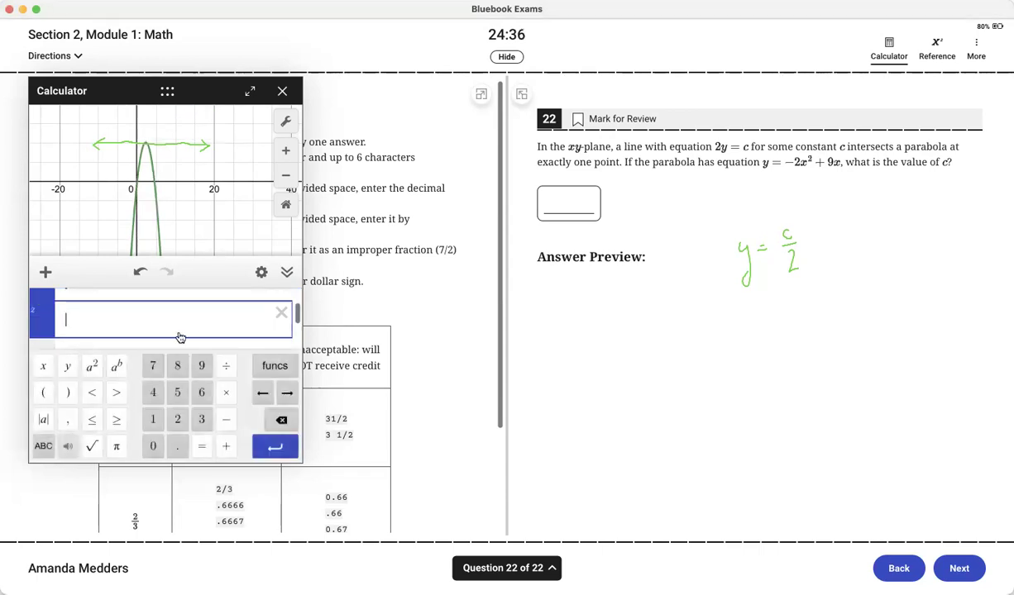
{"action": "type", "text": "10.125"}
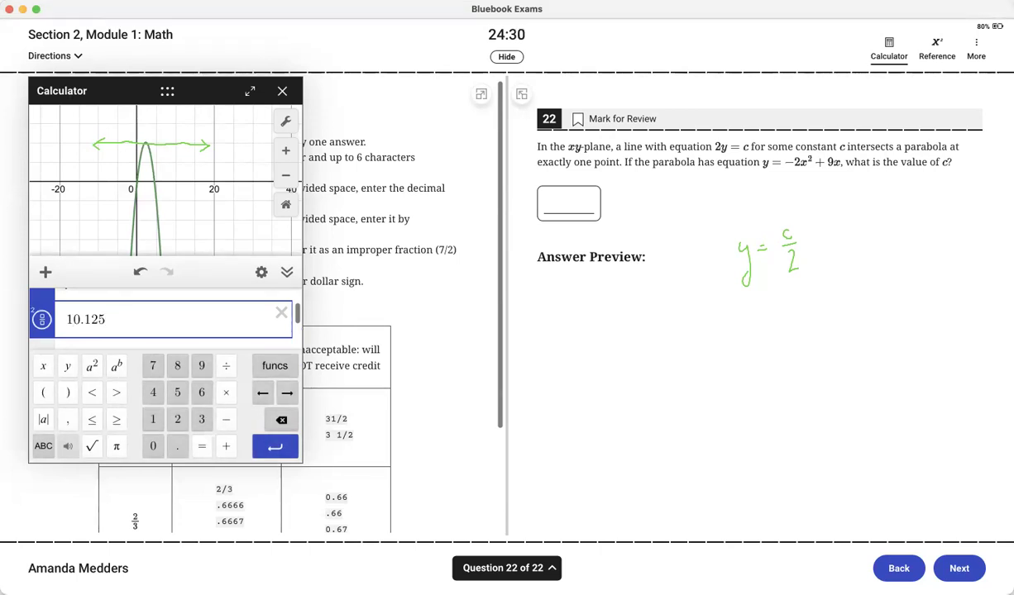
{"action": "left_click", "coordinate": [226, 393]}
{"action": "left_click", "coordinate": [177, 419]}
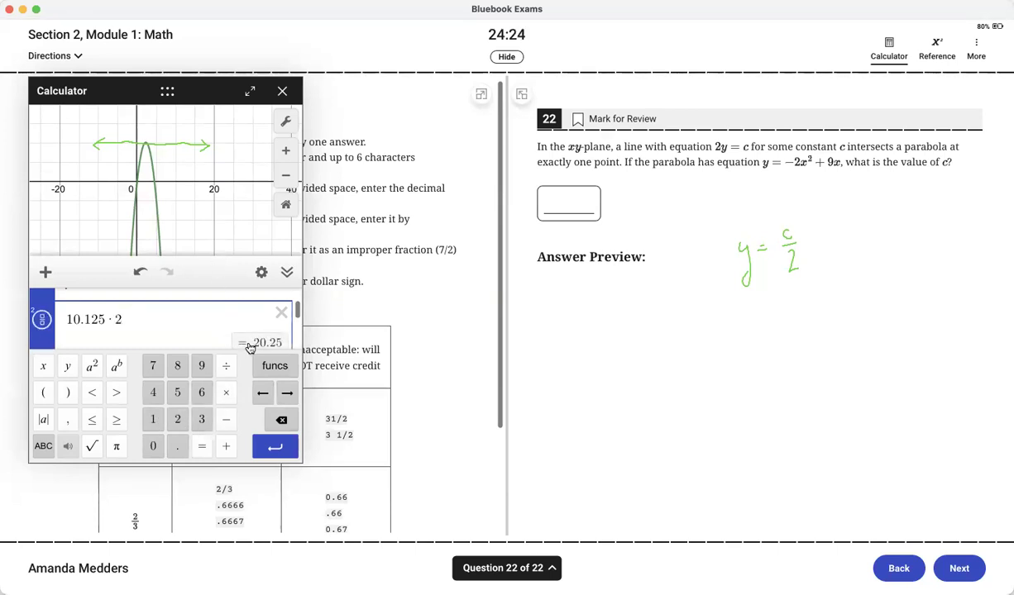
{"action": "scroll", "coordinate": [280, 307], "scroll_direction": "down", "scroll_amount": 1}
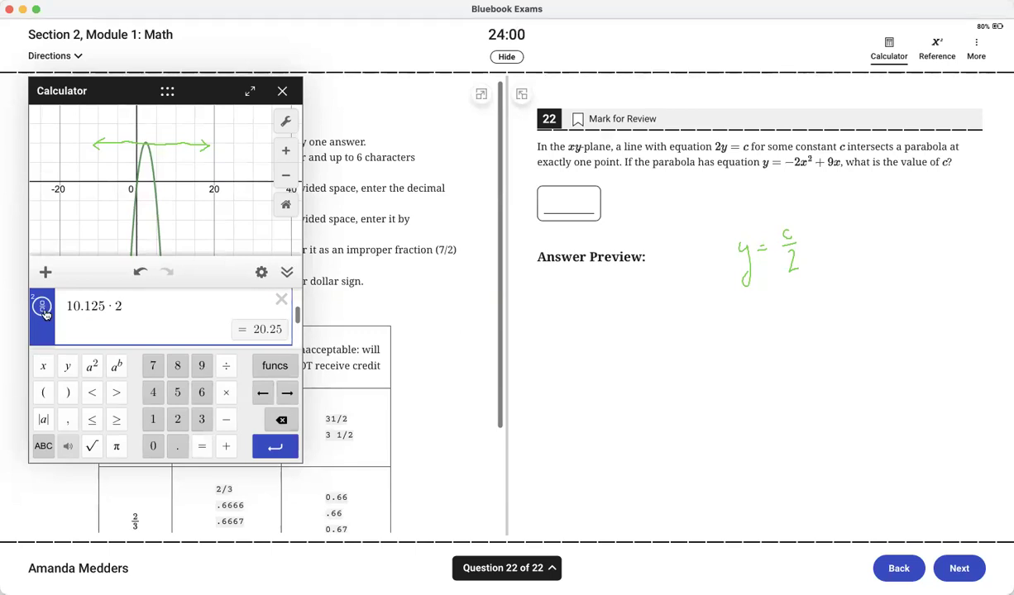
{"action": "left_click_drag", "start_coordinate": [135, 95], "coordinate": [209, 100]}
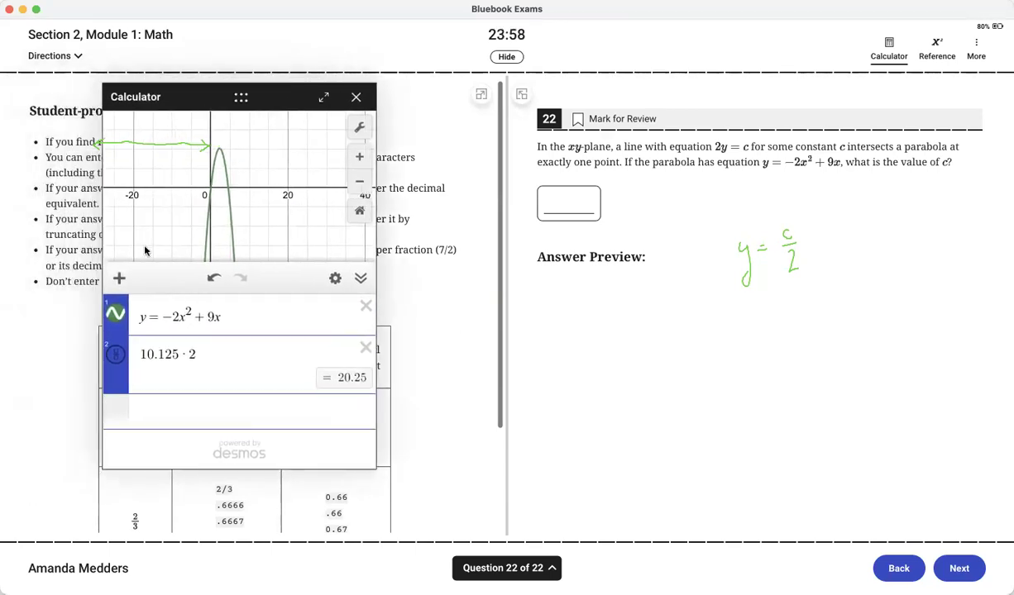
{"action": "left_click", "coordinate": [117, 357]}
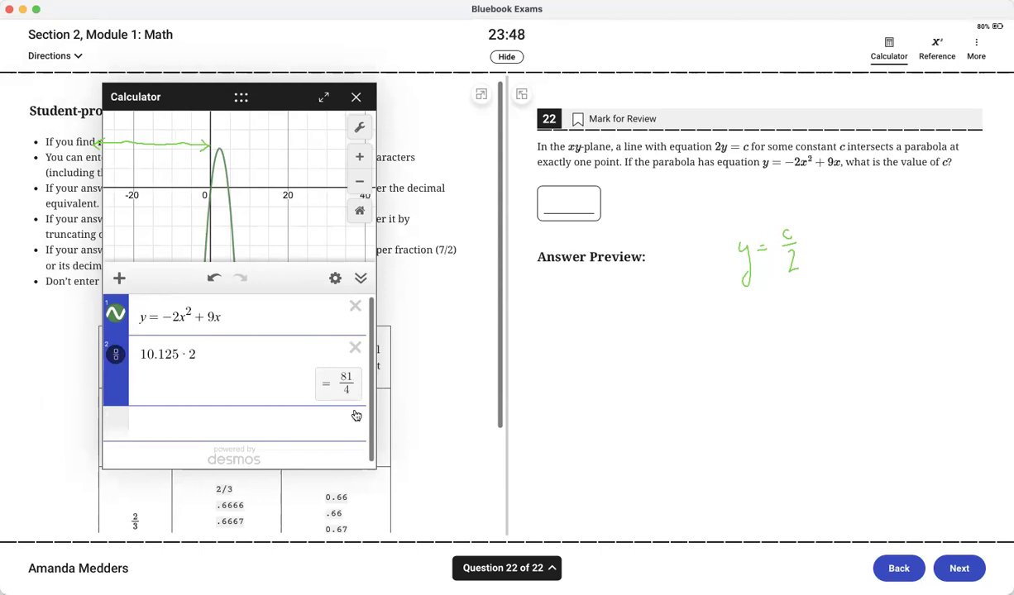
{"action": "left_click", "coordinate": [115, 357]}
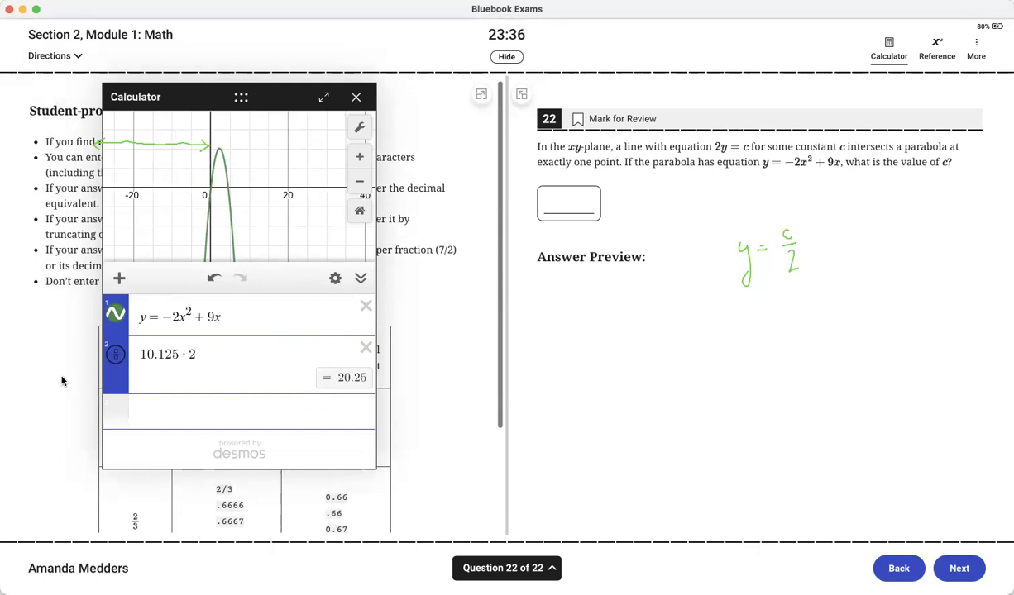
Delete the 10.125 · 2 row and the parabola, then enter (x − 2)² + (y − 1)² = 16.
{"action": "left_click", "coordinate": [365, 347]}
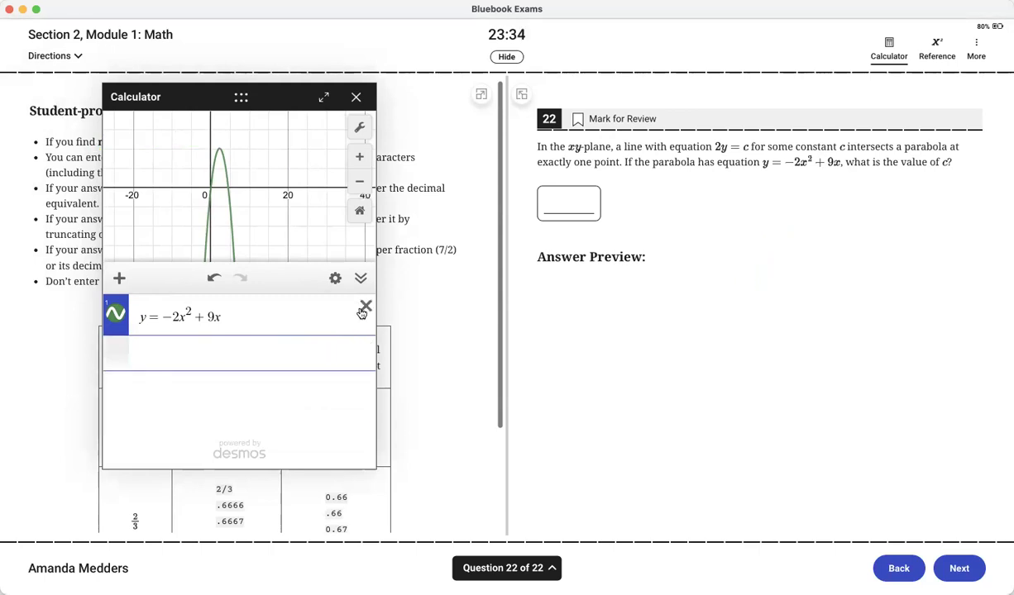
{"action": "left_click", "coordinate": [363, 312]}
{"action": "left_click", "coordinate": [186, 312]}
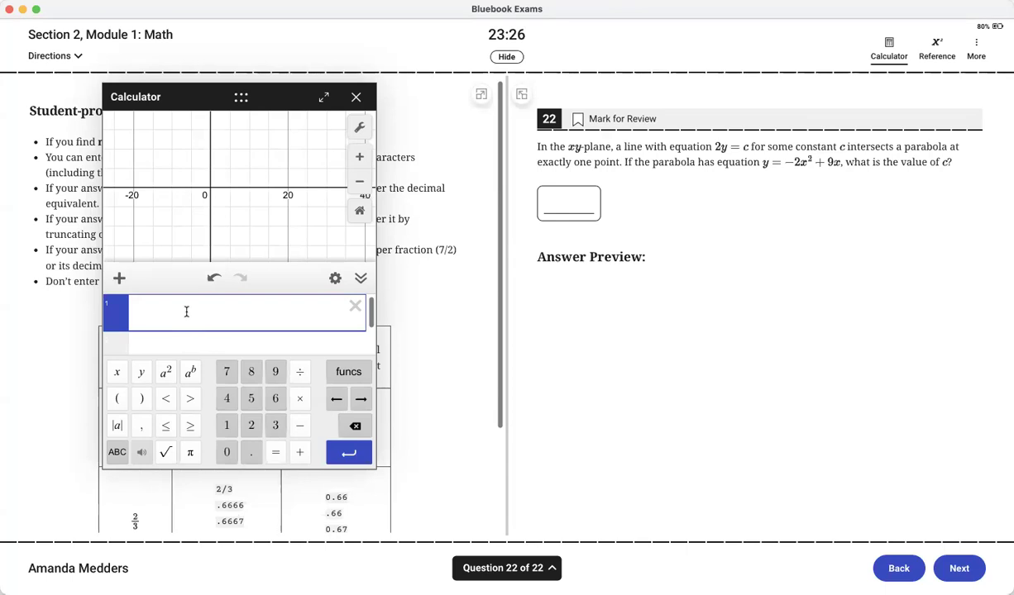
{"action": "type", "text": "("}
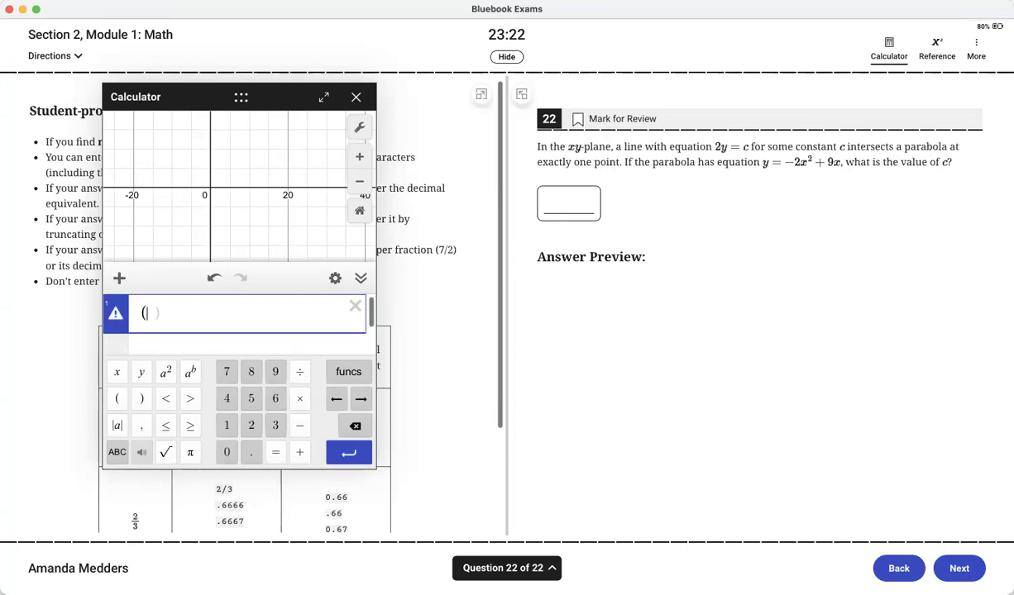
{"action": "type", "text": "x"}
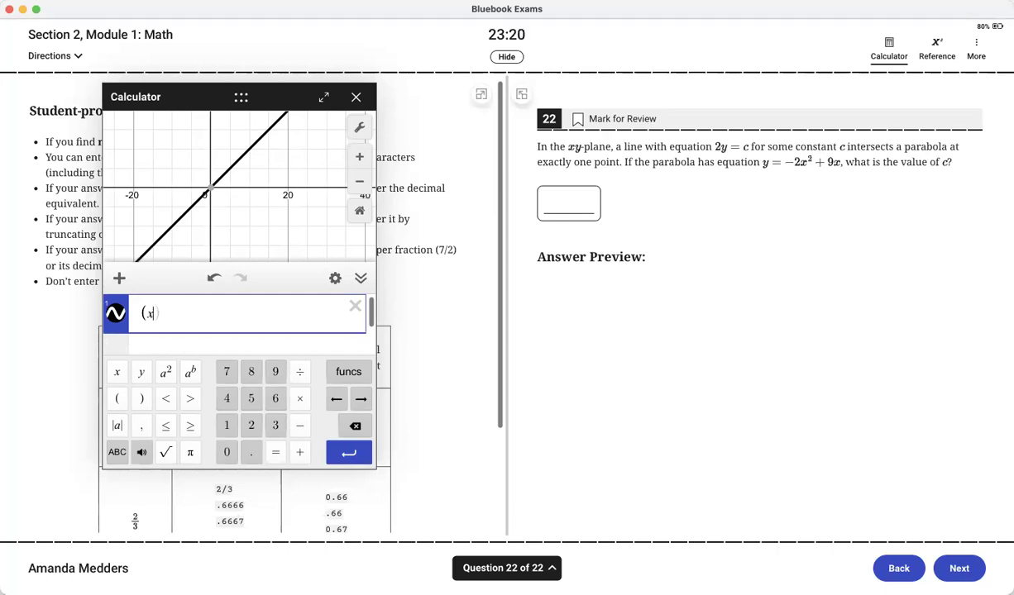
{"action": "type", "text": "-"}
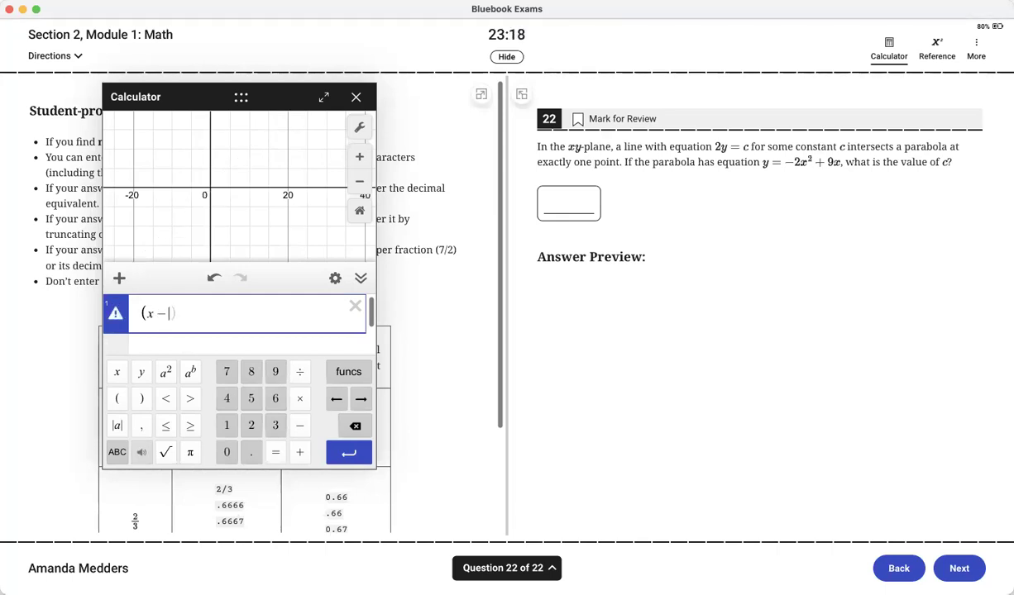
{"action": "type", "text": "2)"}
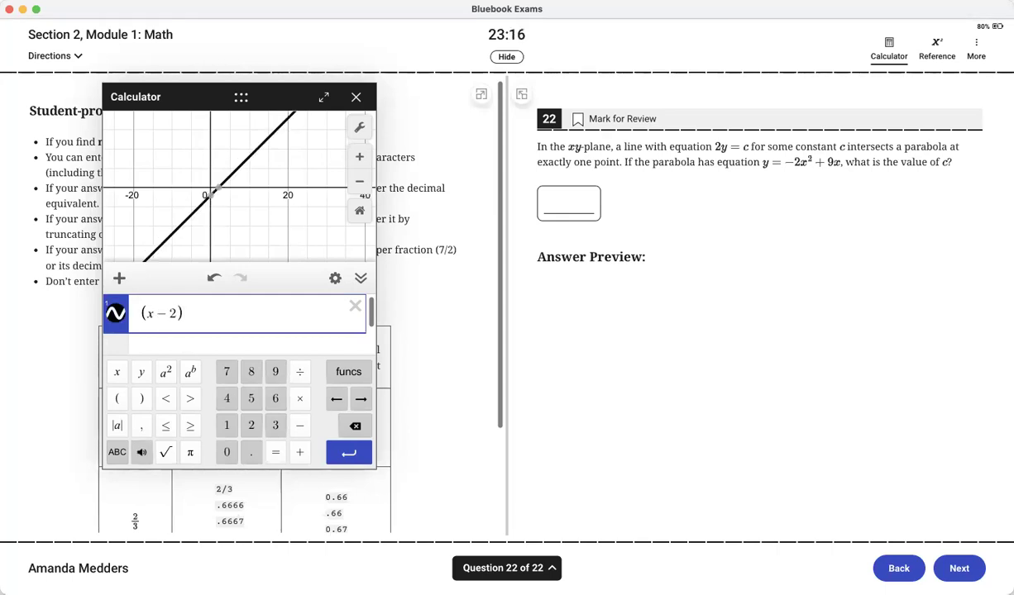
{"action": "left_click", "coordinate": [165, 371]}
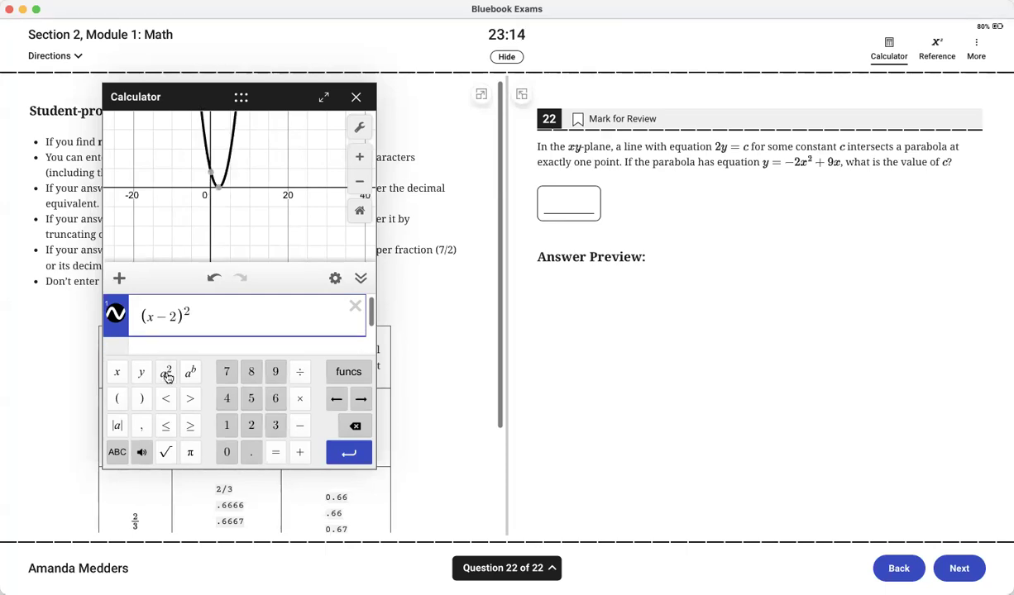
{"action": "type", "text": "+"}
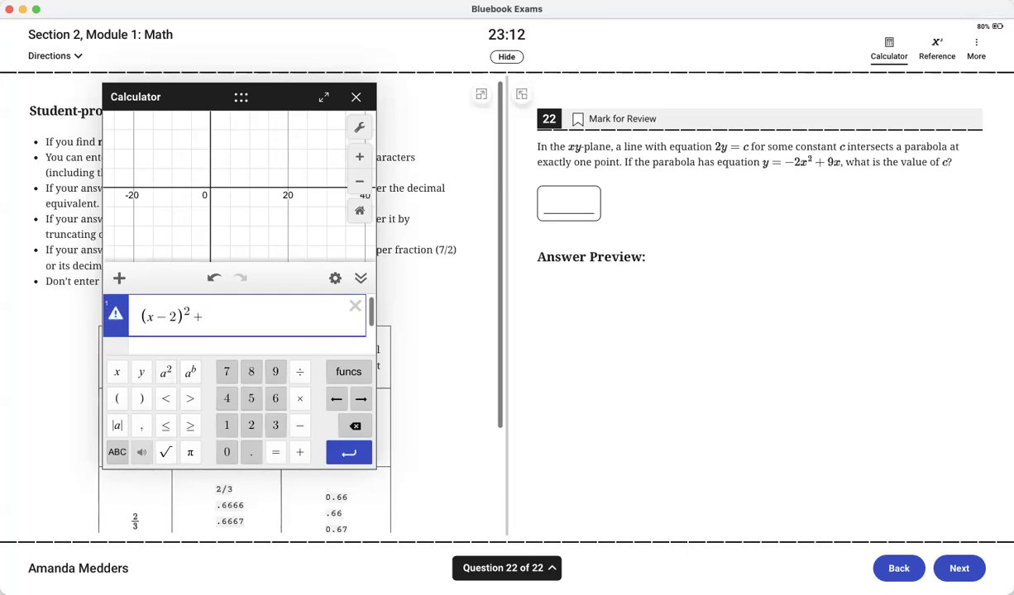
{"action": "type", "text": "(y-1)"}
{"action": "left_click", "coordinate": [166, 374]}
{"action": "type", "text": "= 16"}
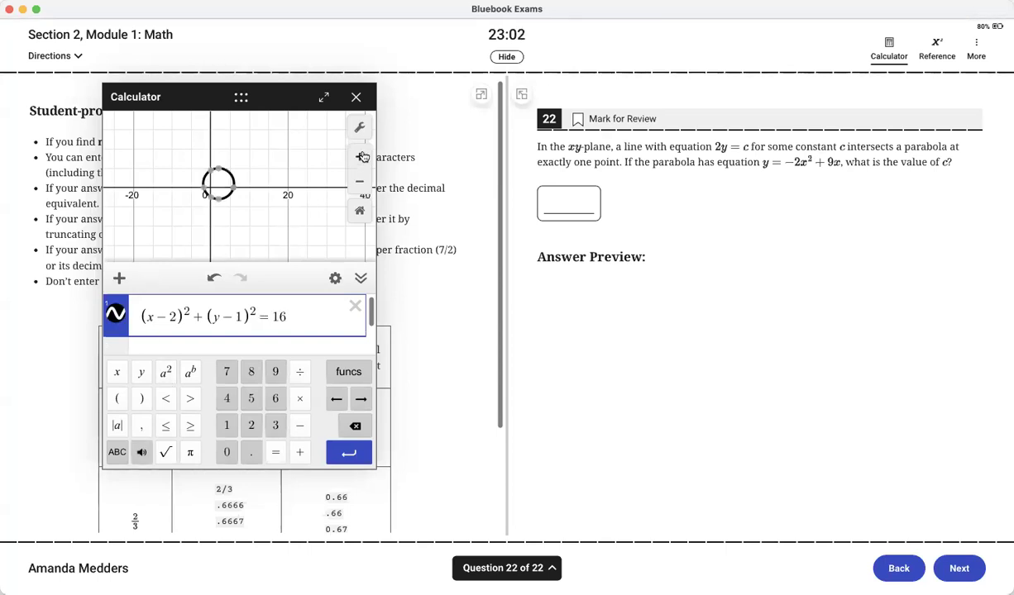
Zoom in on the circle, then close the graphing calculator.
{"action": "left_click", "coordinate": [359, 156]}
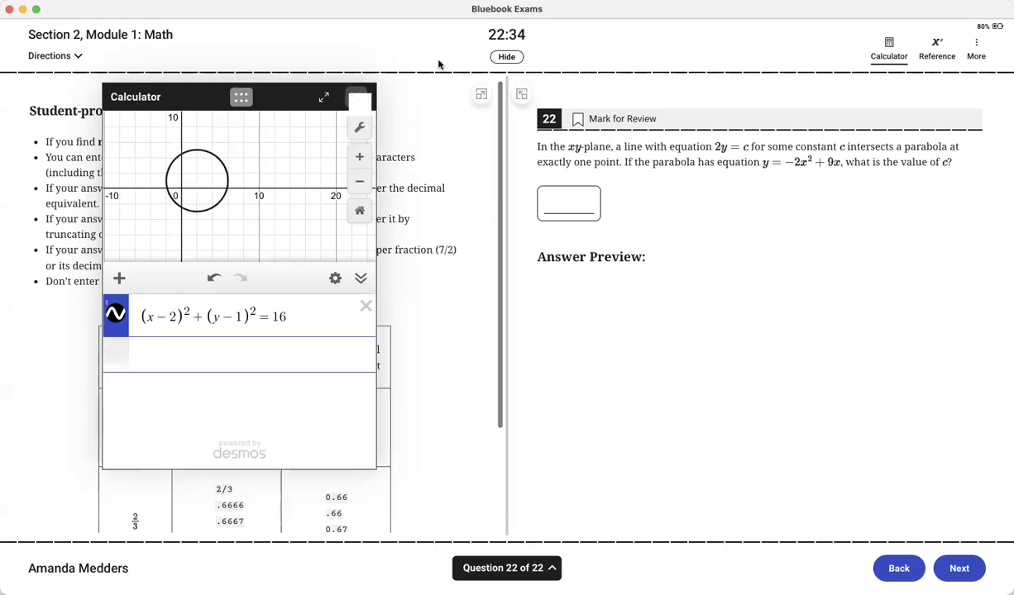
{"action": "left_click", "coordinate": [357, 97]}
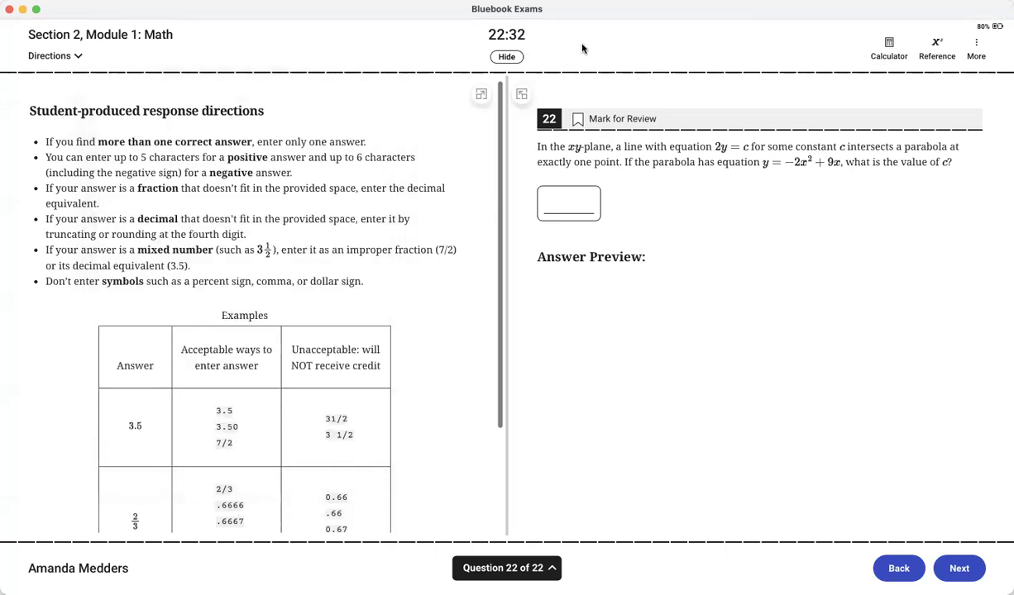